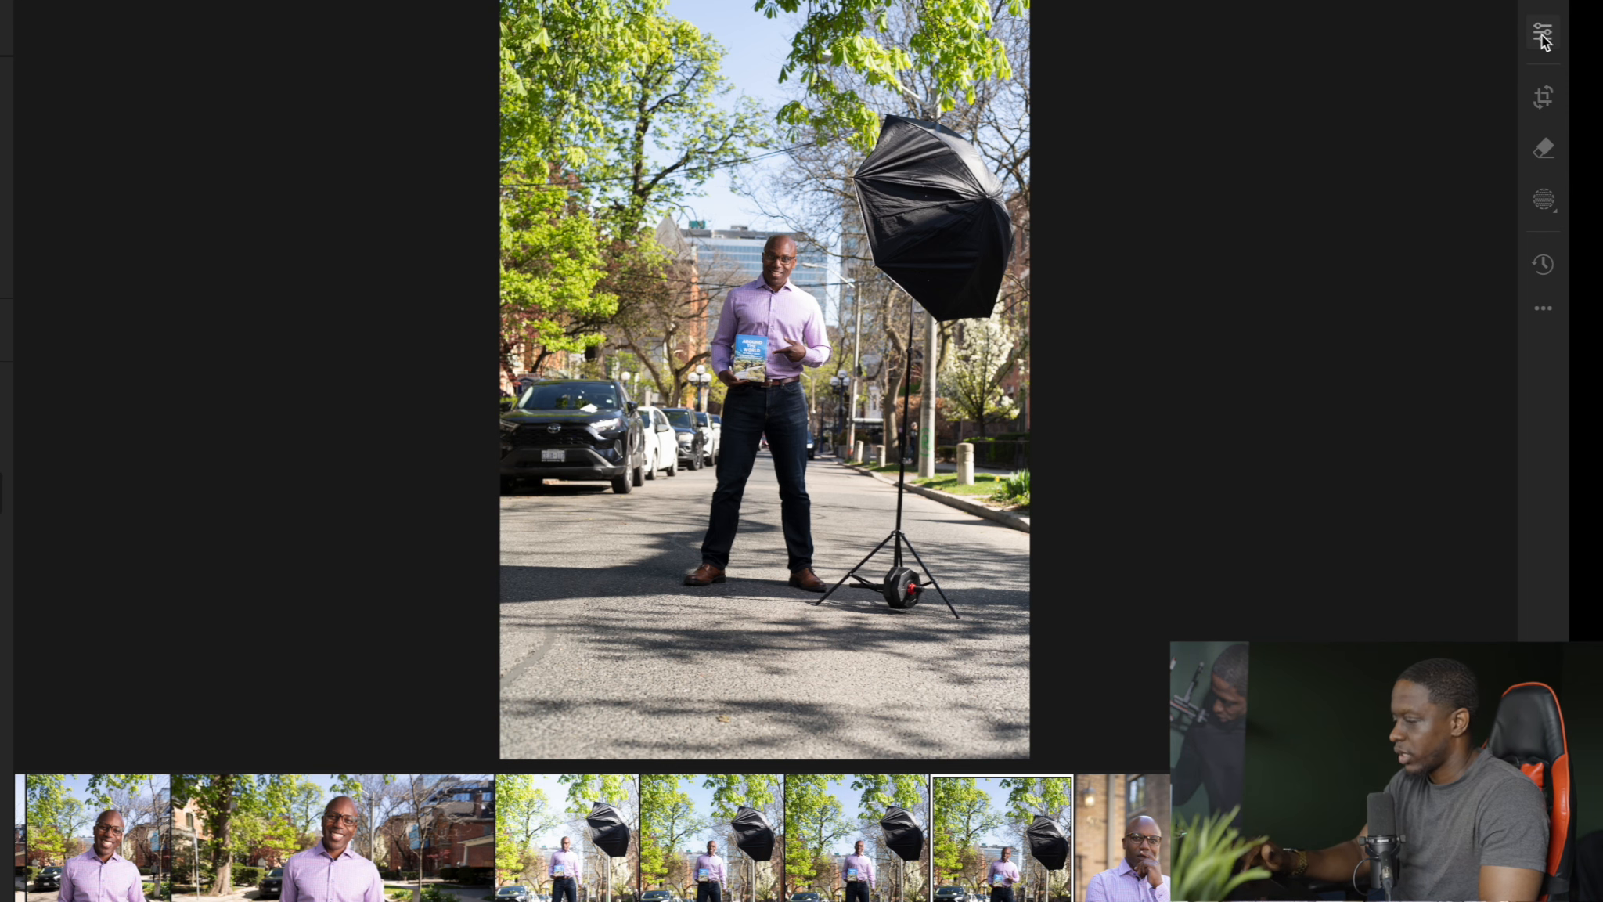
Paste the copied edit settings onto the full-length photo with the umbrella light and set Exposure to -0.47
{"action": "key", "text": "ctrl+v"}
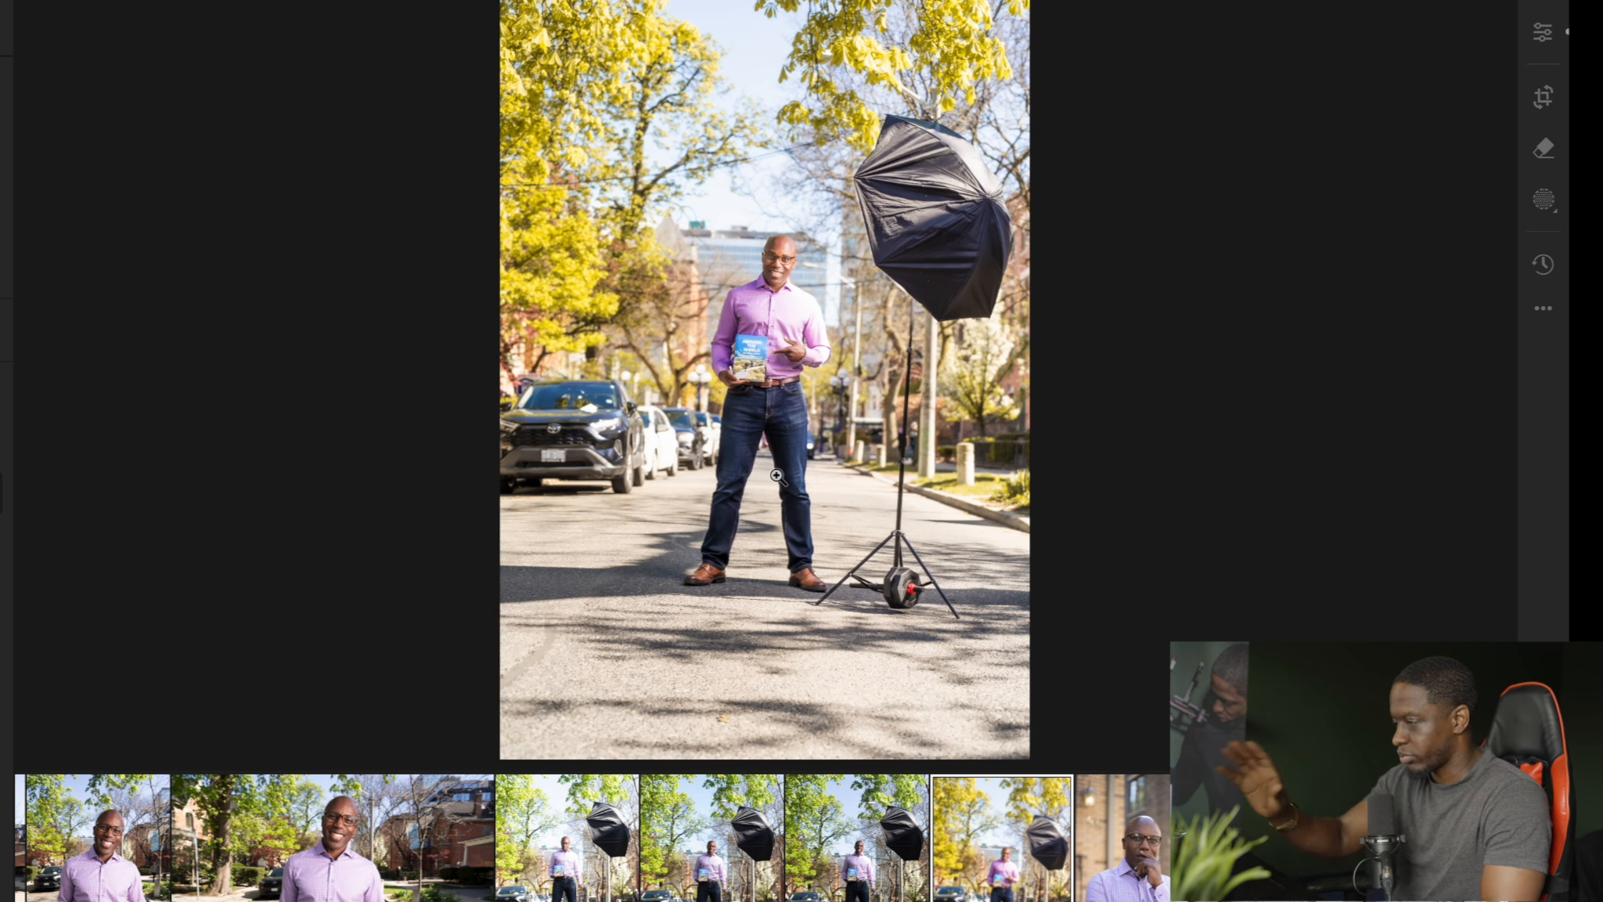
{"action": "left_click", "coordinate": [1543, 38]}
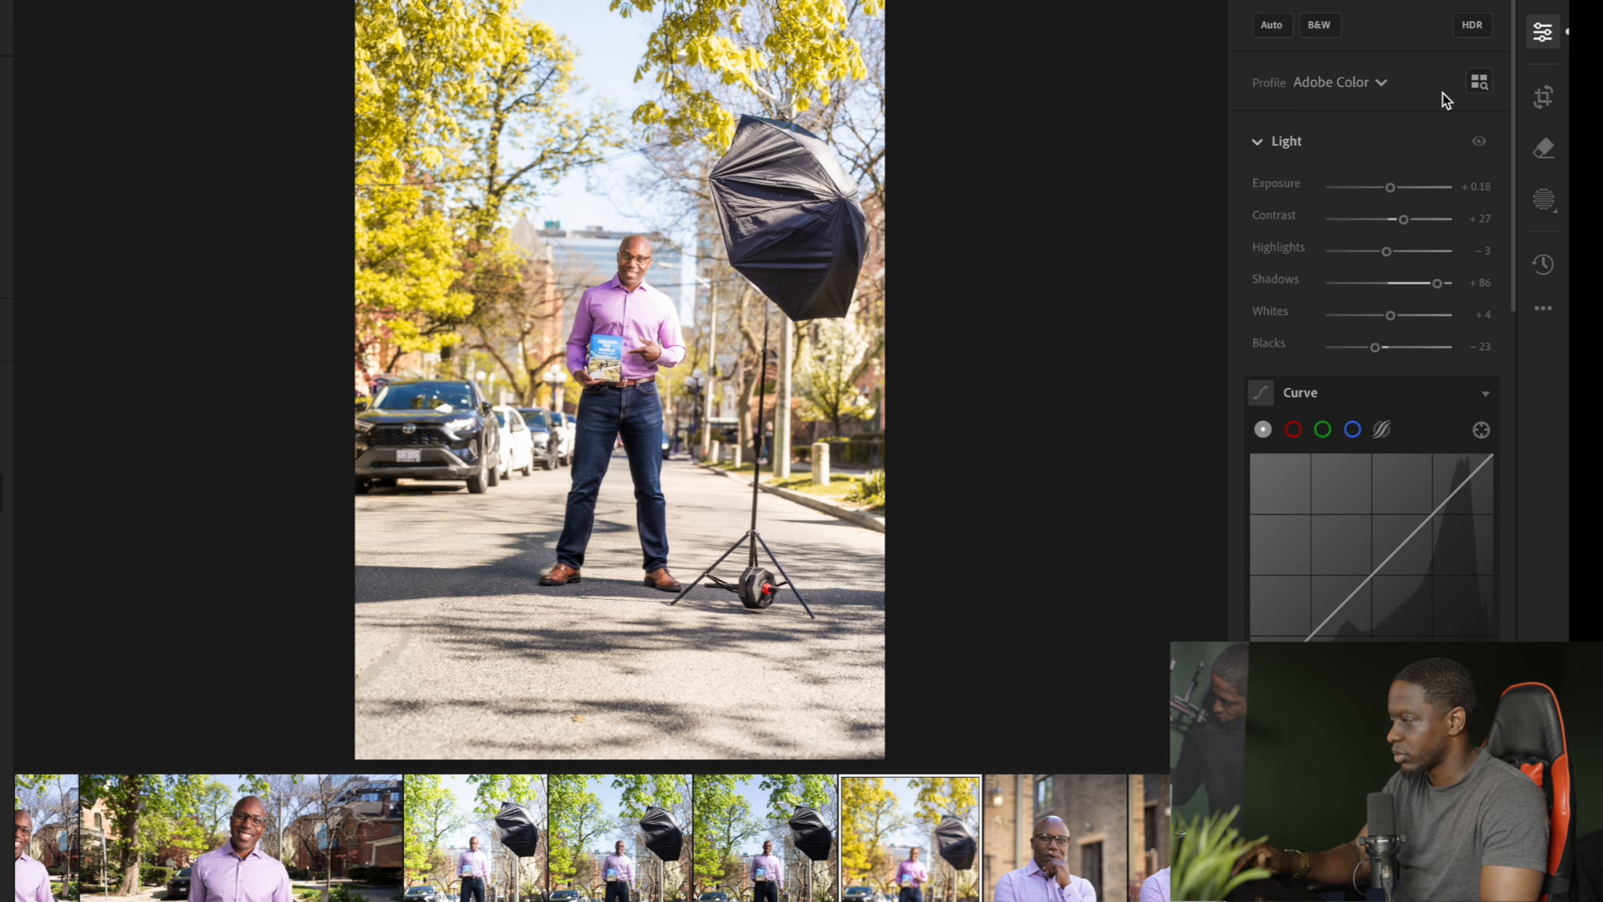
{"action": "left_click_drag", "start_coordinate": [1390, 189], "coordinate": [1383, 195]}
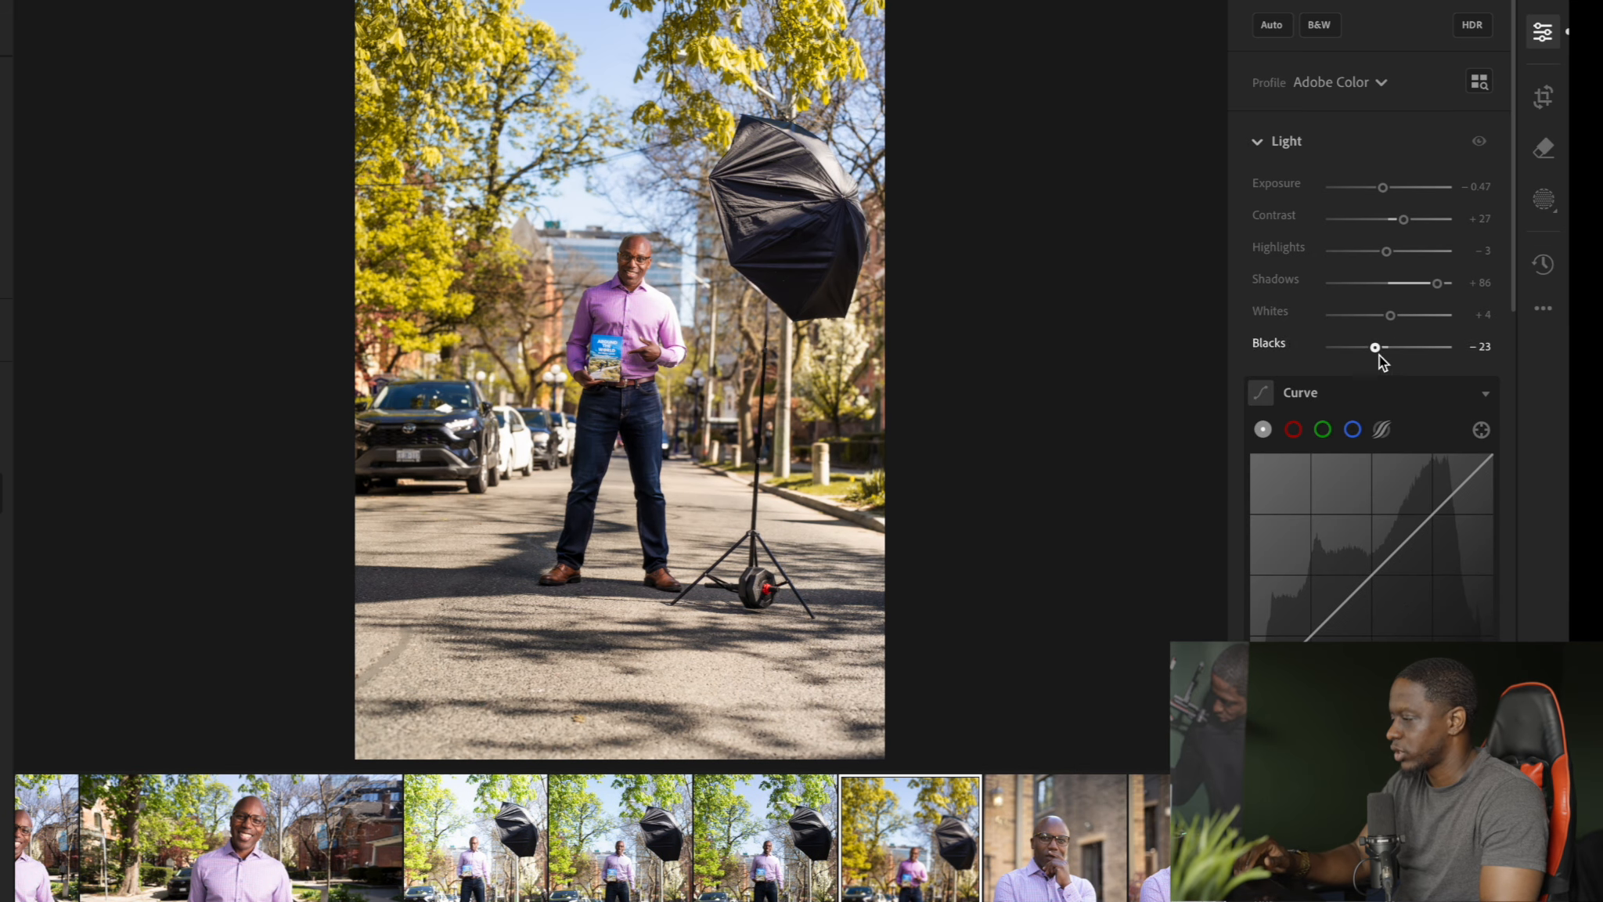
Reduce the photo's overall colour Saturation to -7
{"action": "scroll", "coordinate": [1380, 357], "scroll_direction": "down", "scroll_amount": 5}
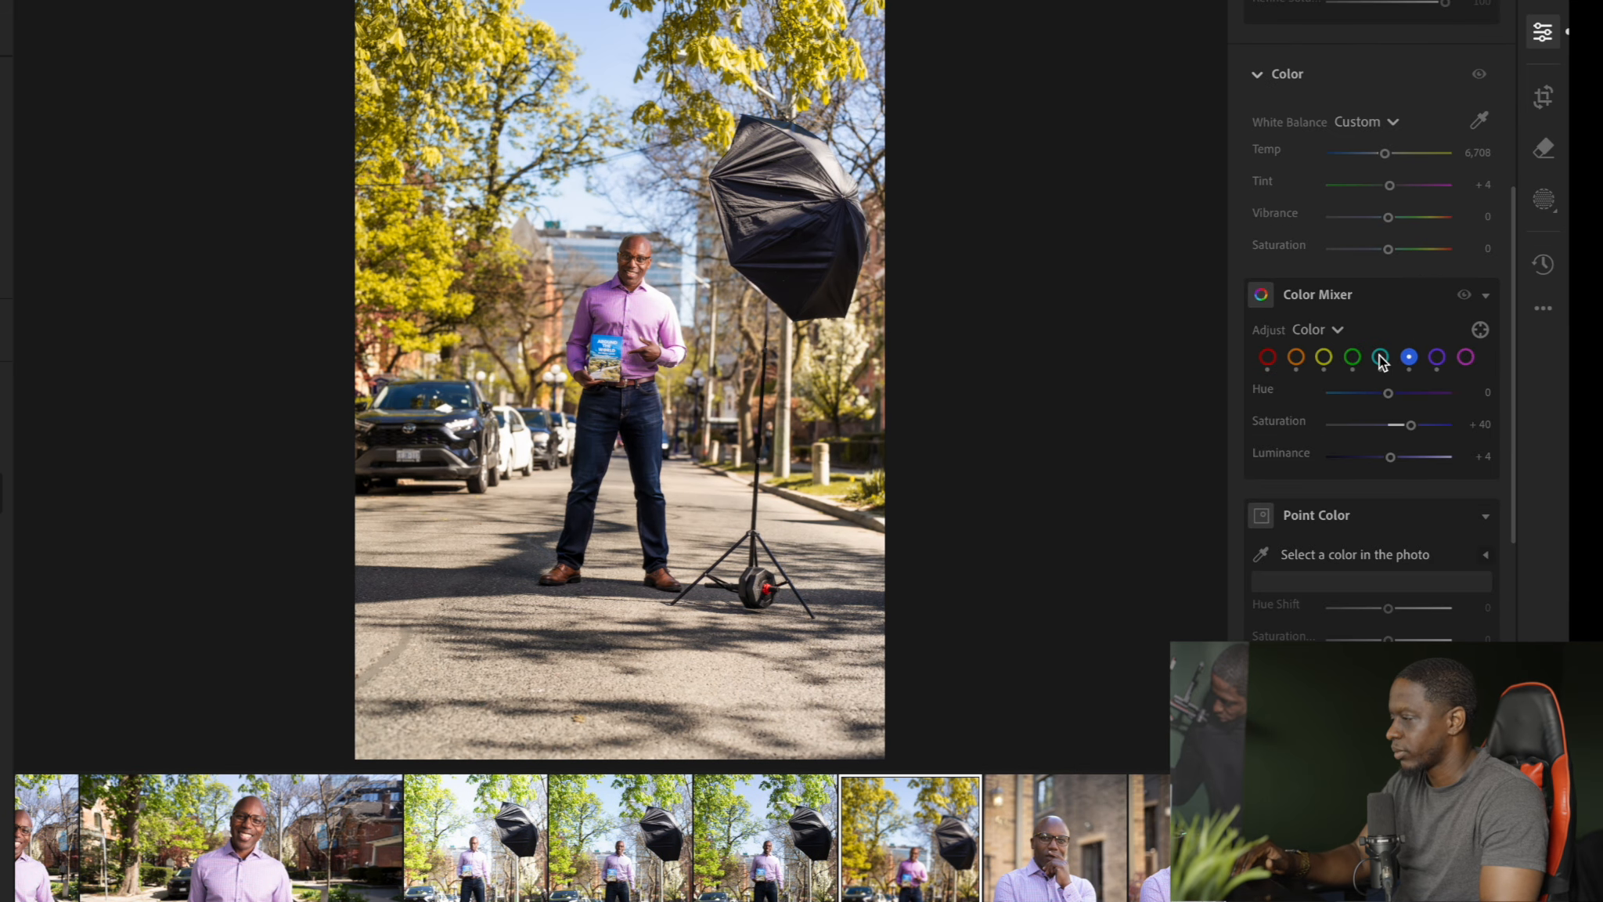
{"action": "left_click", "coordinate": [1388, 249]}
{"action": "left_click_drag", "start_coordinate": [1388, 249], "coordinate": [1385, 249]}
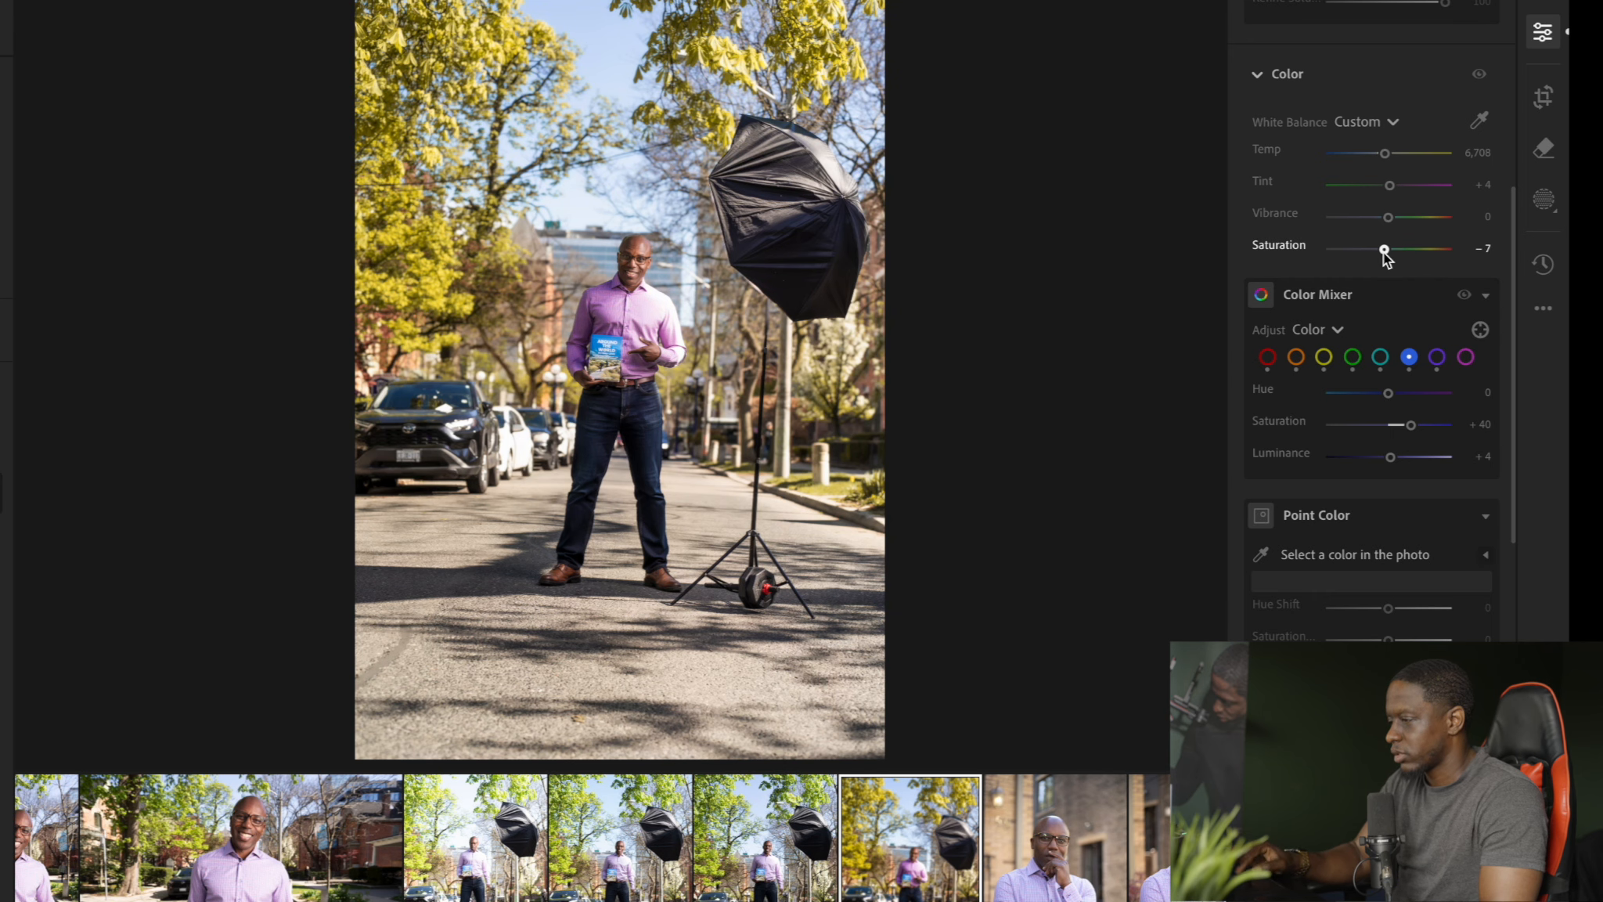
Check the subject up close and set Exposure to -0.49, Contrast to +37, Highlights to -33 and Shadows to +90
{"action": "left_click", "coordinate": [558, 375]}
{"action": "scroll", "coordinate": [888, 157], "scroll_direction": "down", "scroll_amount": 5}
{"action": "left_click_drag", "start_coordinate": [1003, 72], "coordinate": [968, 216]}
{"action": "scroll", "coordinate": [971, 215], "scroll_direction": "up", "scroll_amount": 3}
{"action": "scroll", "coordinate": [970, 214], "scroll_direction": "up", "scroll_amount": 2}
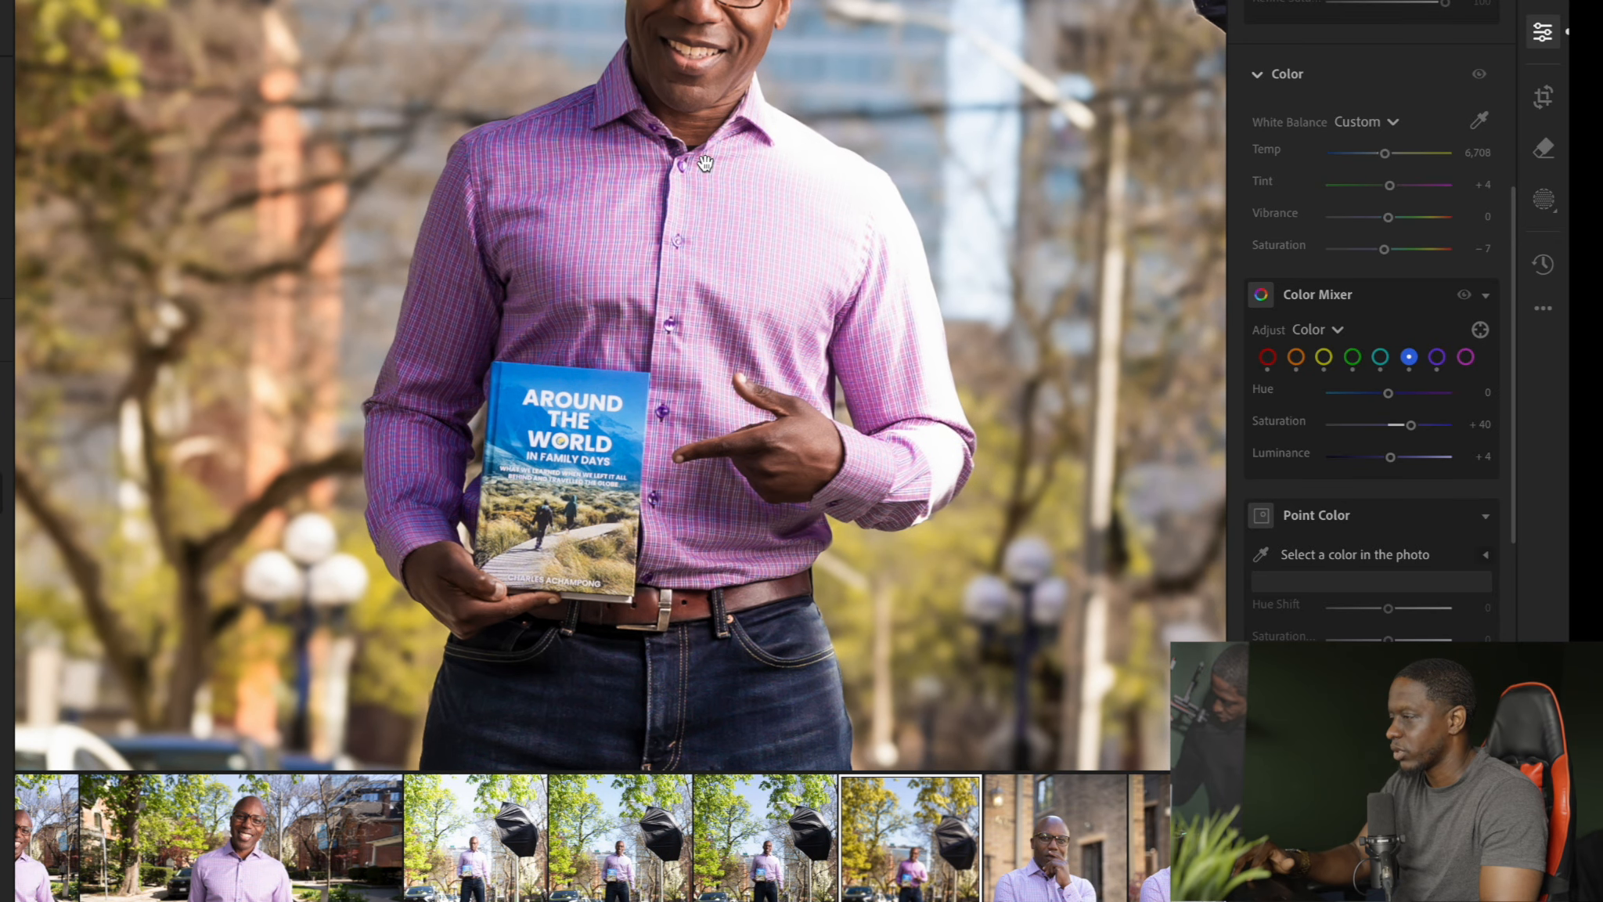
{"action": "left_click_drag", "start_coordinate": [616, 233], "coordinate": [662, 372]}
{"action": "scroll", "coordinate": [683, 378], "scroll_direction": "down", "scroll_amount": 2}
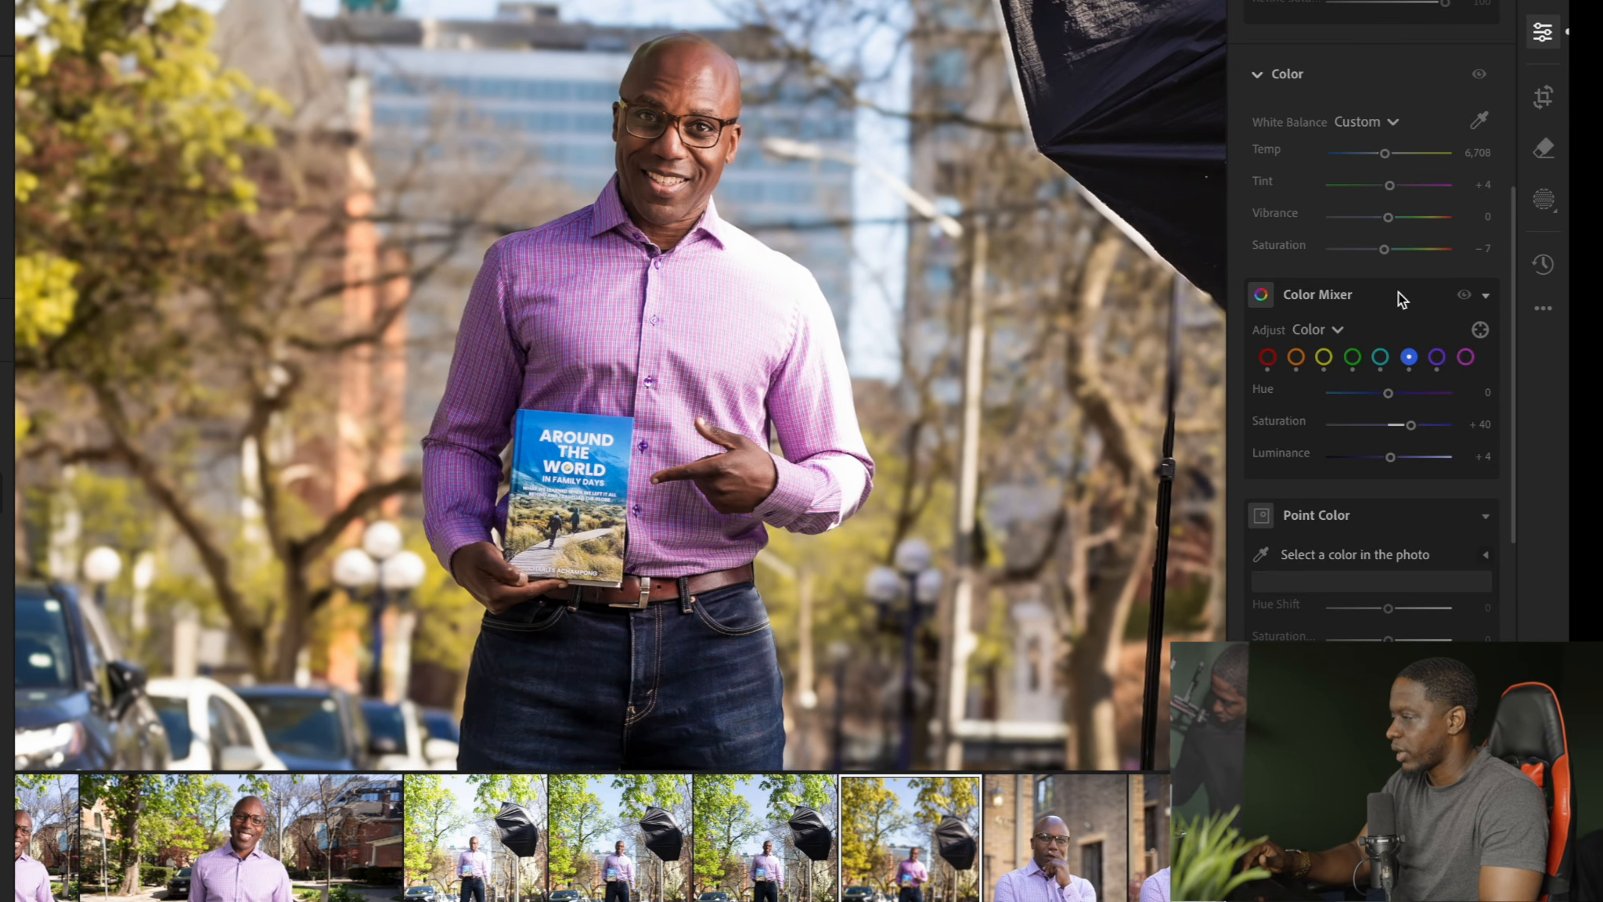
{"action": "scroll", "coordinate": [1385, 278], "scroll_direction": "up", "scroll_amount": 10}
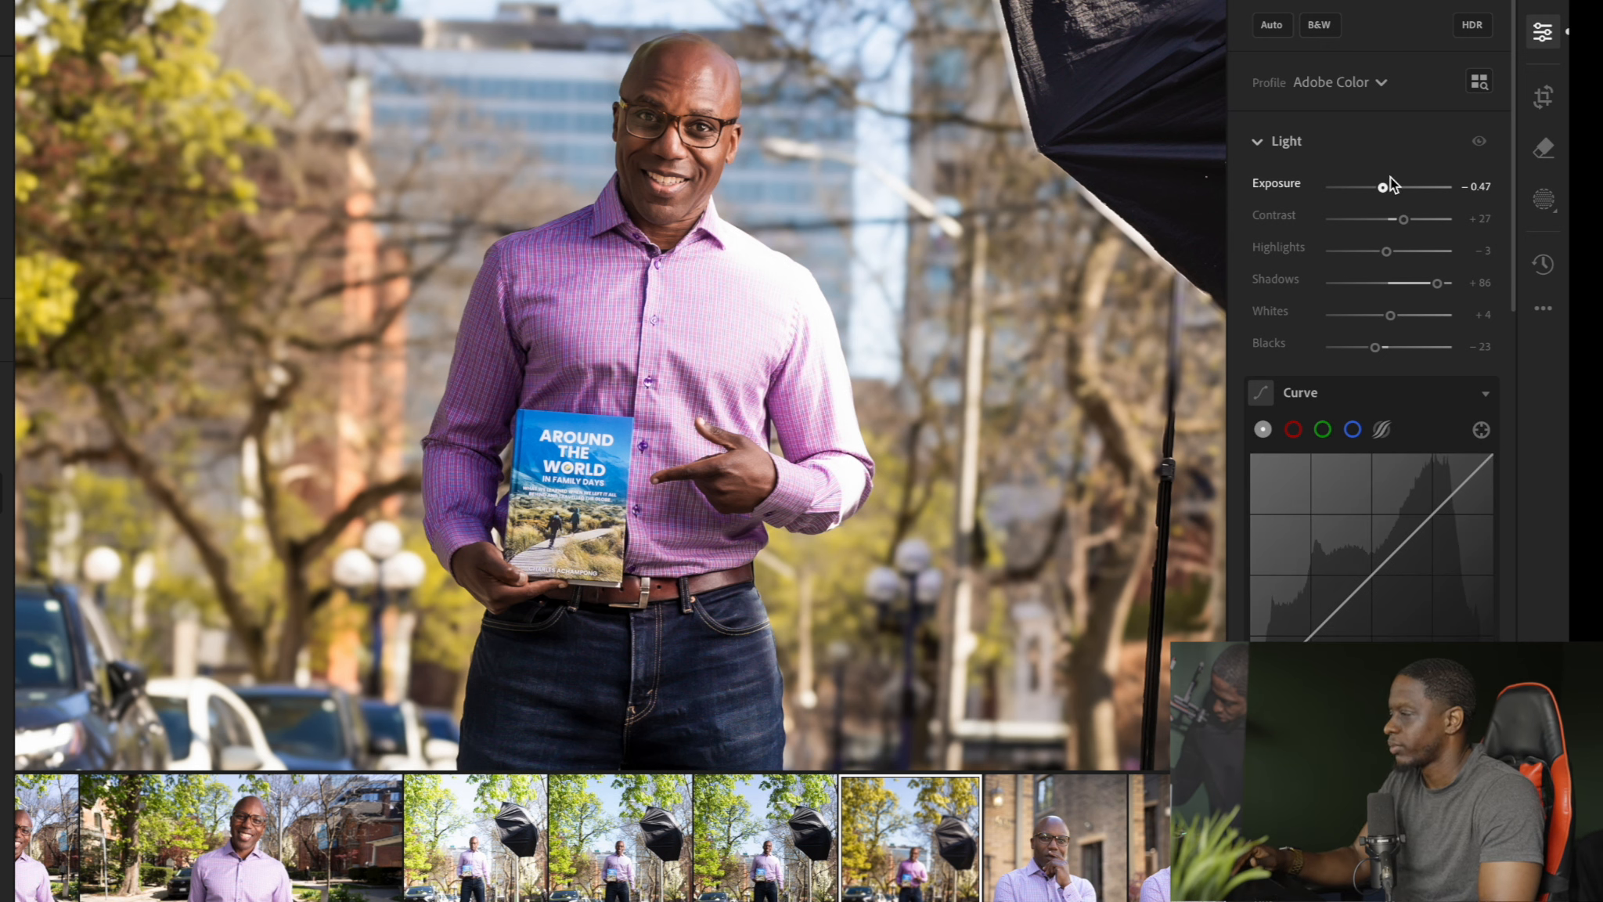
{"action": "left_click_drag", "start_coordinate": [1385, 188], "coordinate": [1383, 186]}
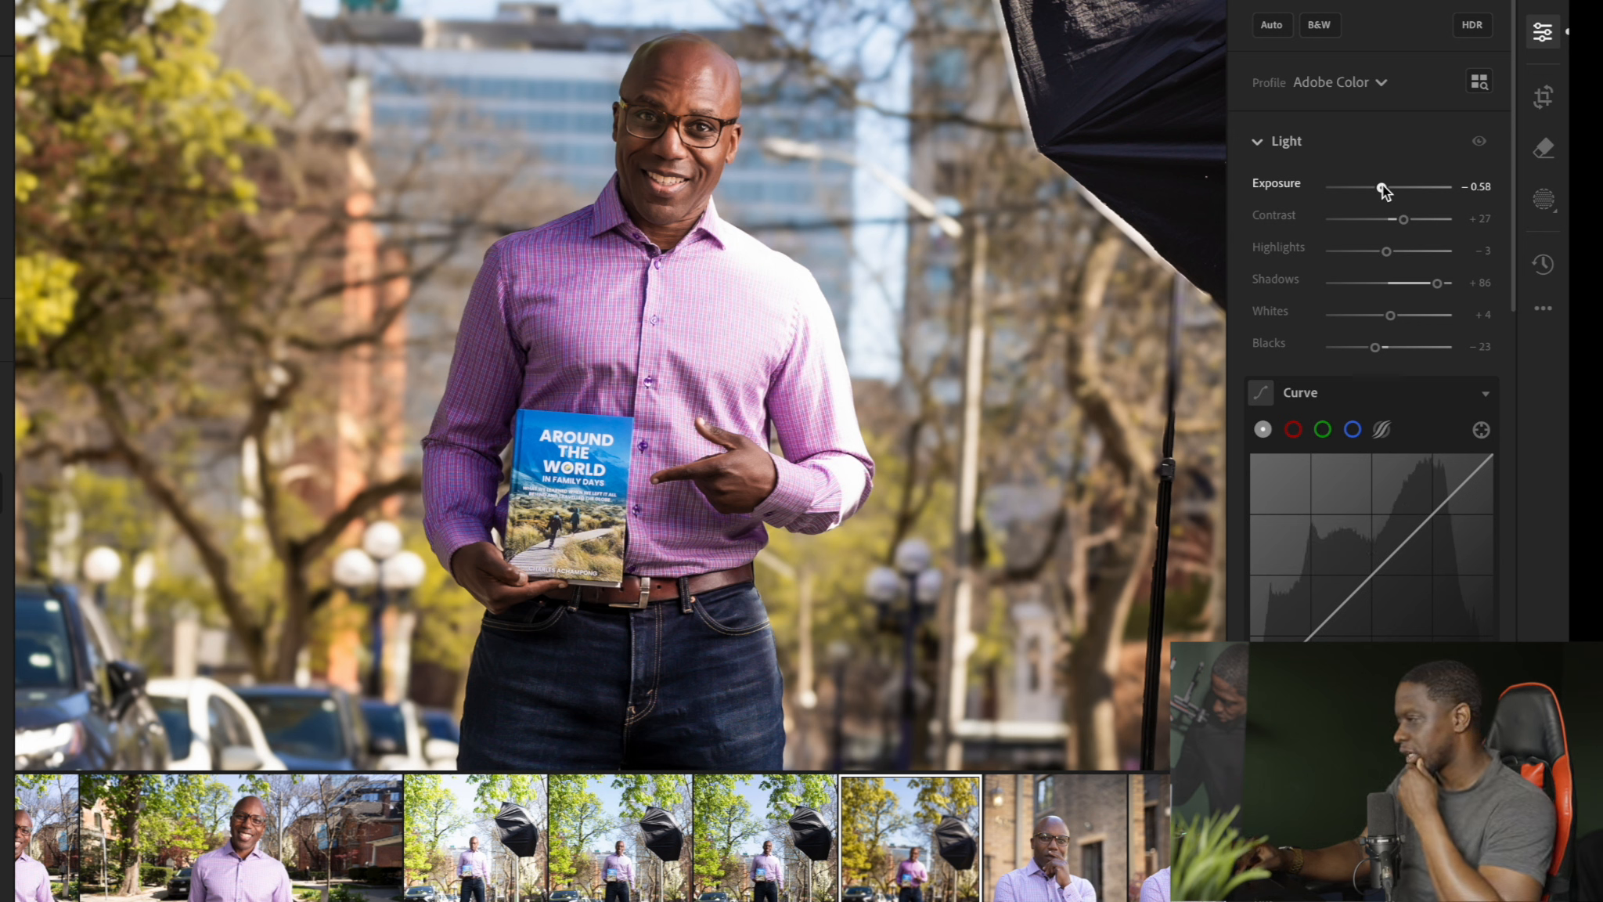
{"action": "left_click_drag", "start_coordinate": [1383, 186], "coordinate": [1407, 224]}
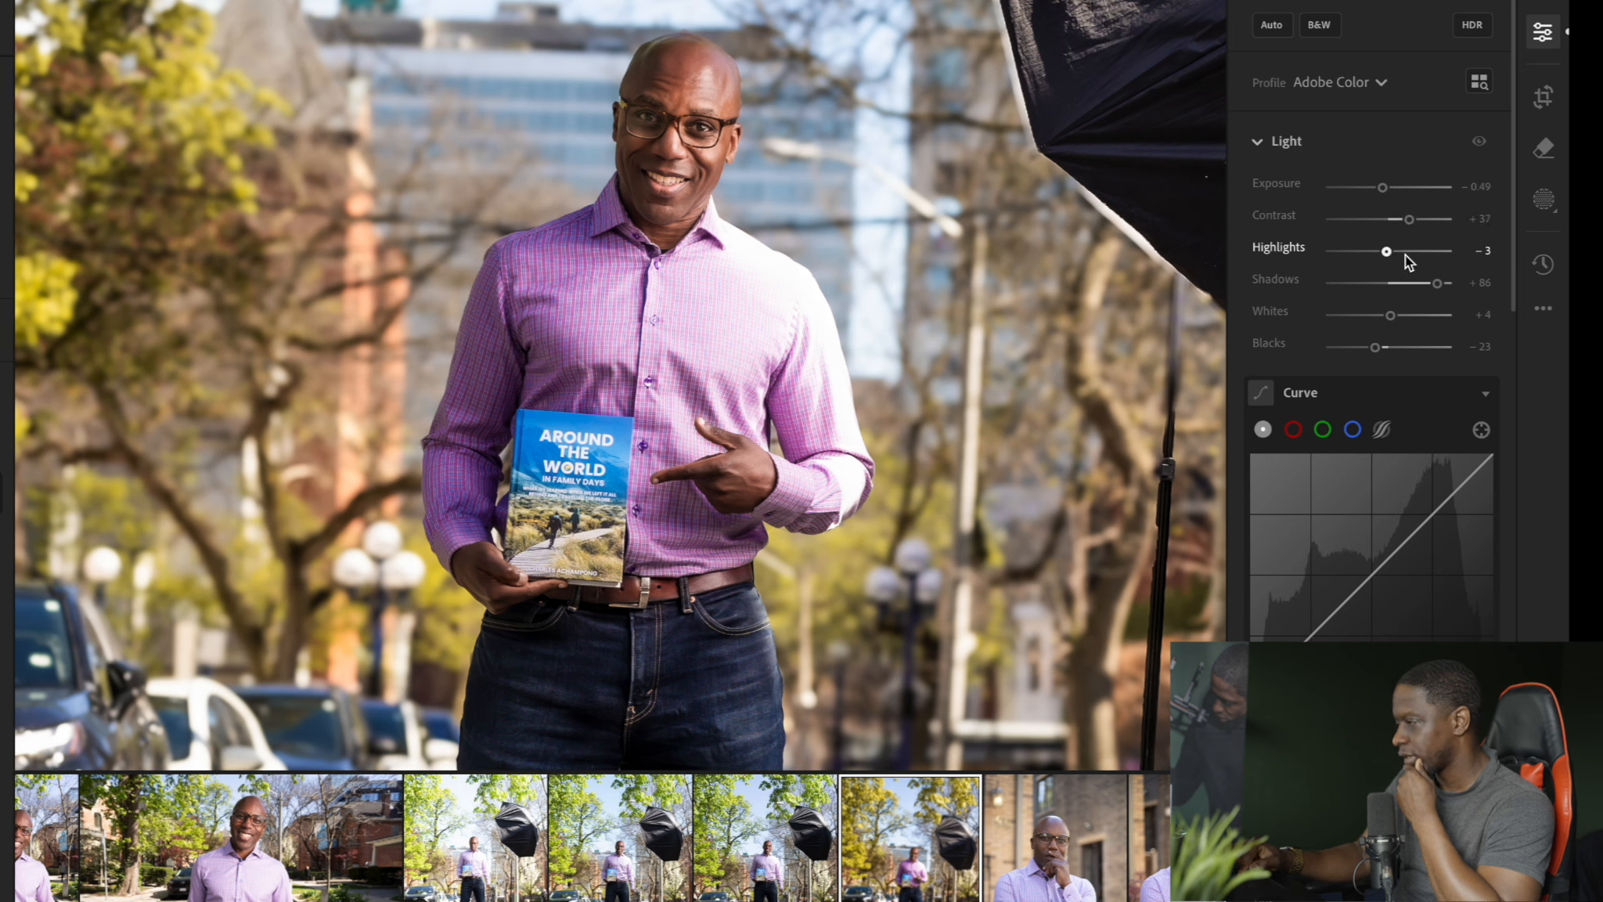
{"action": "left_click_drag", "start_coordinate": [1388, 253], "coordinate": [1436, 287]}
Set Whites to -18 and pull the upper part of the tone curve slightly down
{"action": "scroll", "coordinate": [1401, 297], "scroll_direction": "down", "scroll_amount": 3}
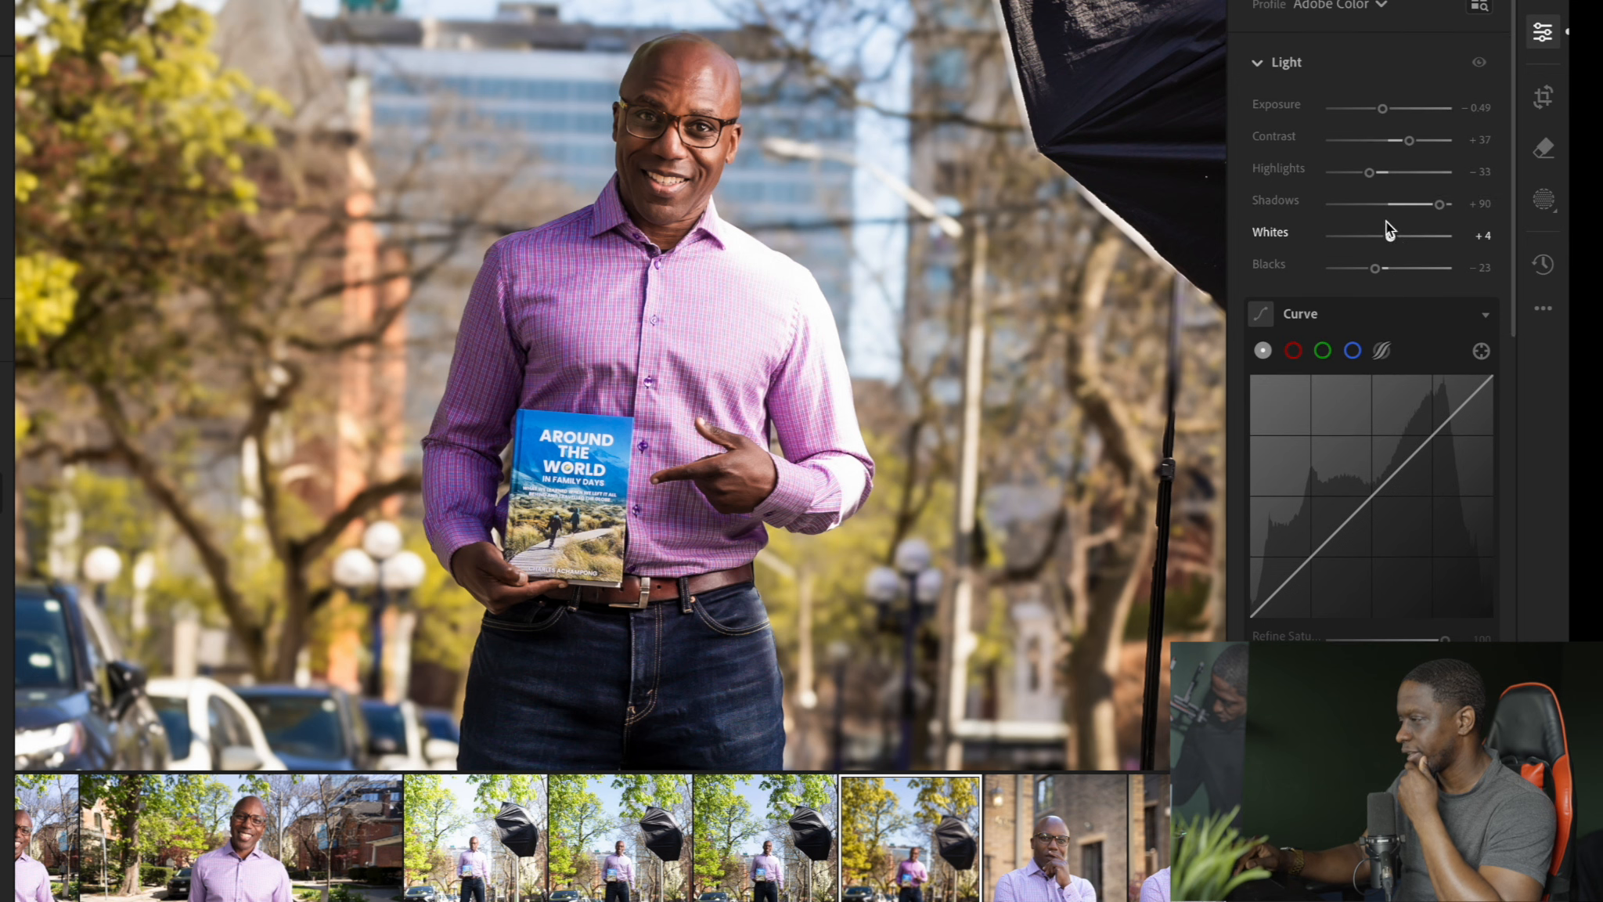
{"action": "mouse_move", "coordinate": [1370, 245]}
{"action": "left_mouse_down"}
{"action": "mouse_move", "coordinate": [1338, 243]}
{"action": "mouse_move", "coordinate": [1399, 240]}
{"action": "mouse_move", "coordinate": [1349, 250]}
{"action": "mouse_move", "coordinate": [1377, 258]}
{"action": "mouse_move", "coordinate": [1376, 227]}
{"action": "left_mouse_up"}
{"action": "scroll", "coordinate": [1376, 252], "scroll_direction": "down", "scroll_amount": 5}
{"action": "left_click_drag", "start_coordinate": [1463, 136], "coordinate": [1466, 139]}
{"action": "scroll", "coordinate": [1397, 214], "scroll_direction": "down", "scroll_amount": 8}
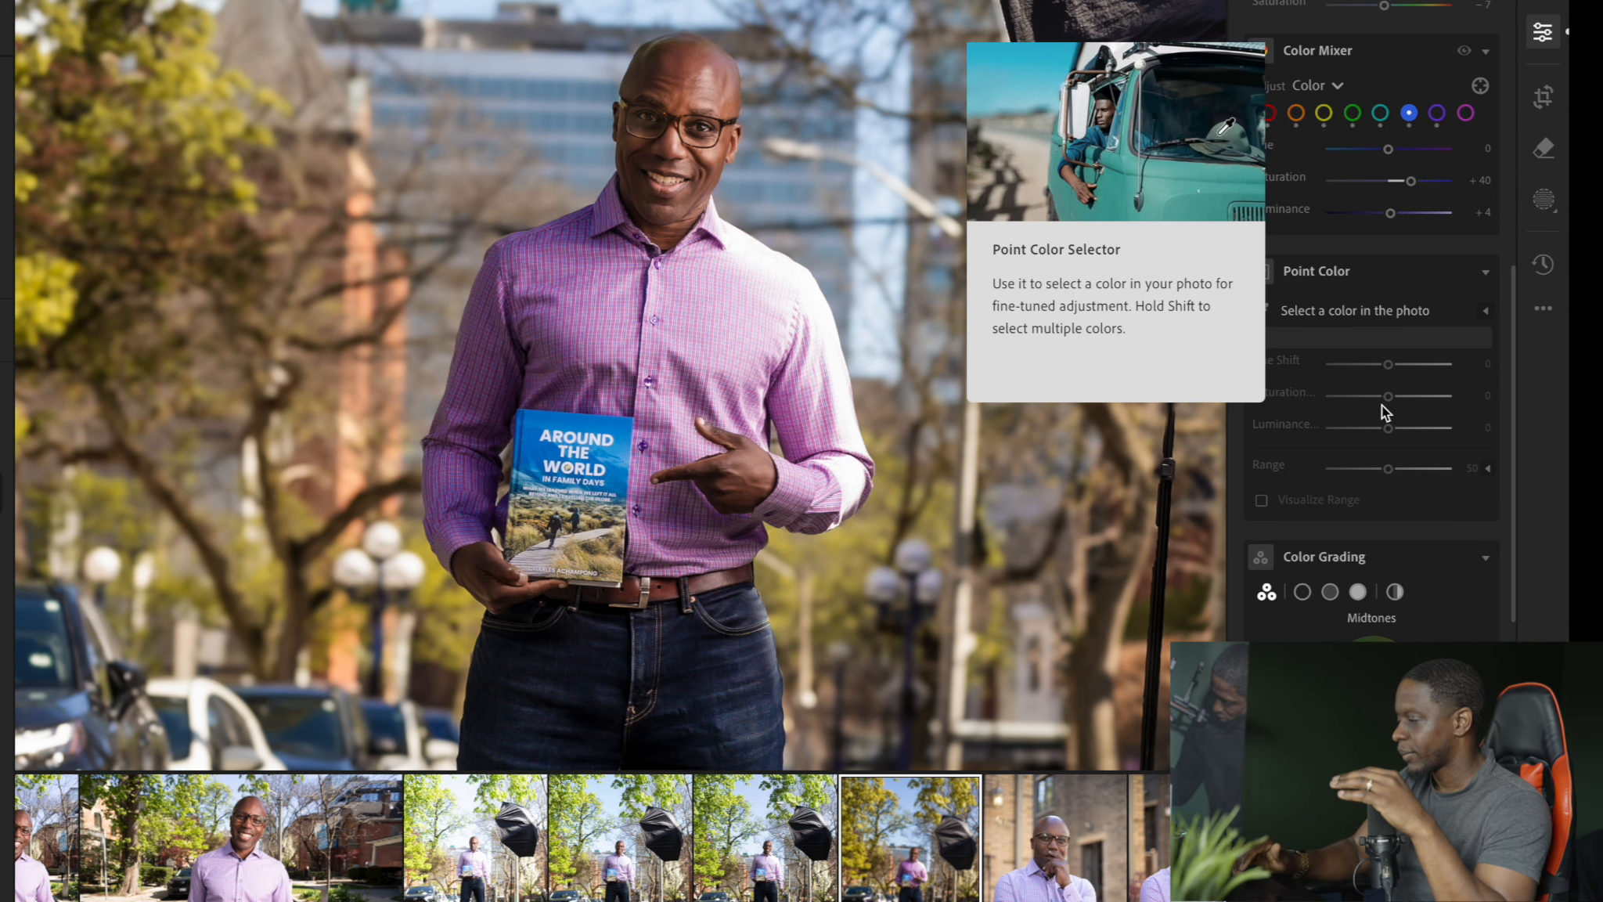
Soften the photo with Texture at -52 and raise Clarity to +30
{"action": "scroll", "coordinate": [1382, 404], "scroll_direction": "down", "scroll_amount": 8}
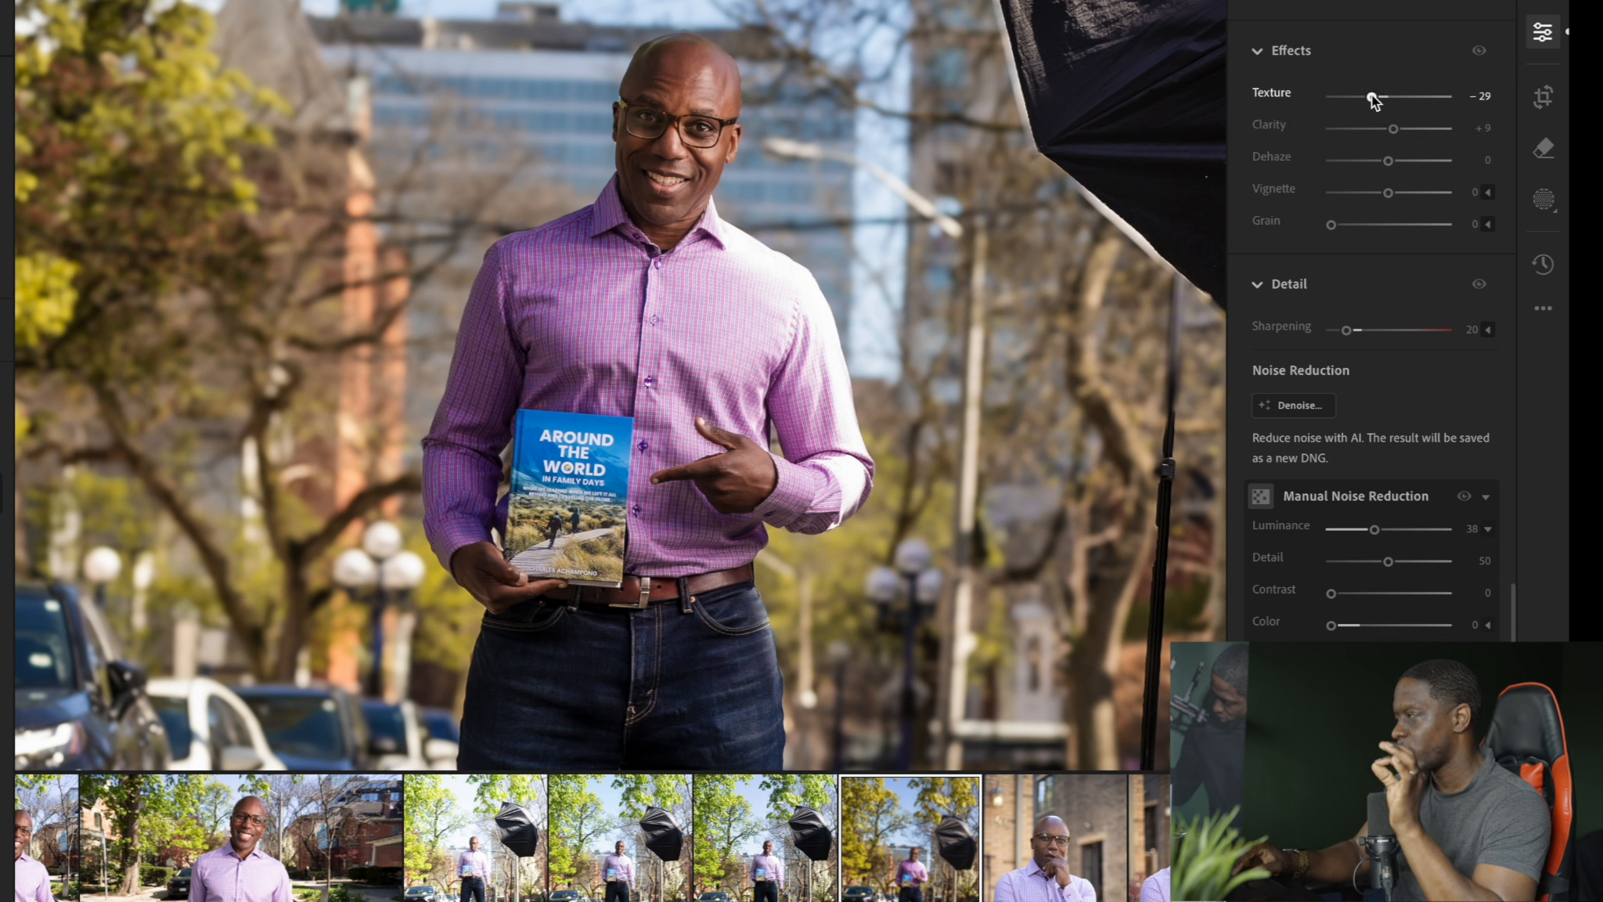
{"action": "left_click_drag", "start_coordinate": [1372, 97], "coordinate": [1359, 99]}
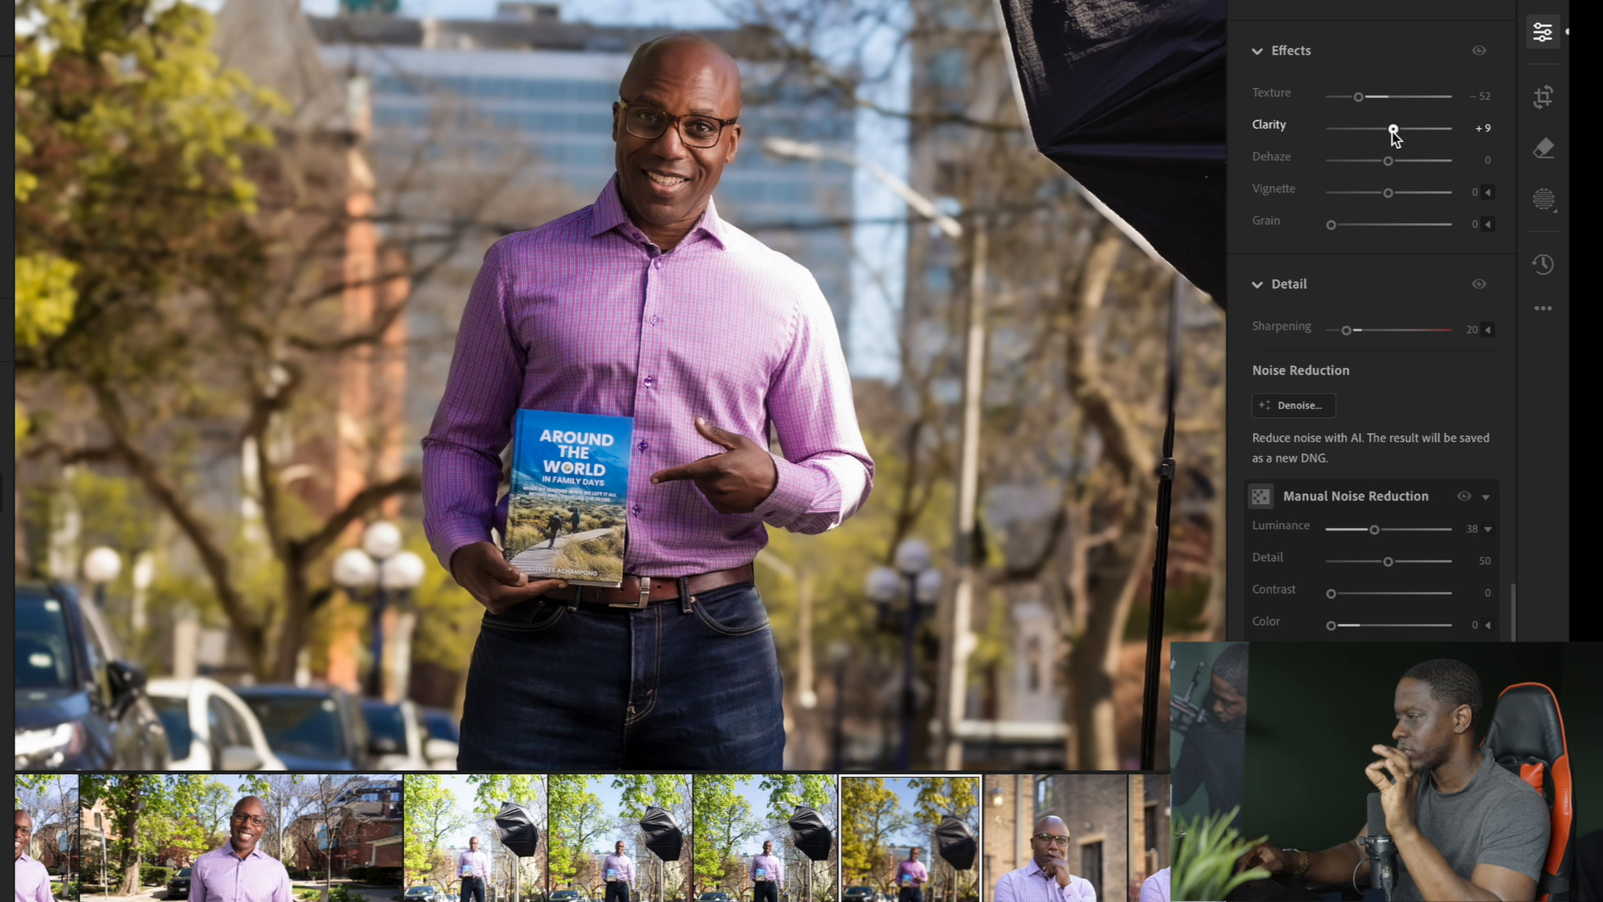
{"action": "left_click_drag", "start_coordinate": [1393, 132], "coordinate": [1405, 131]}
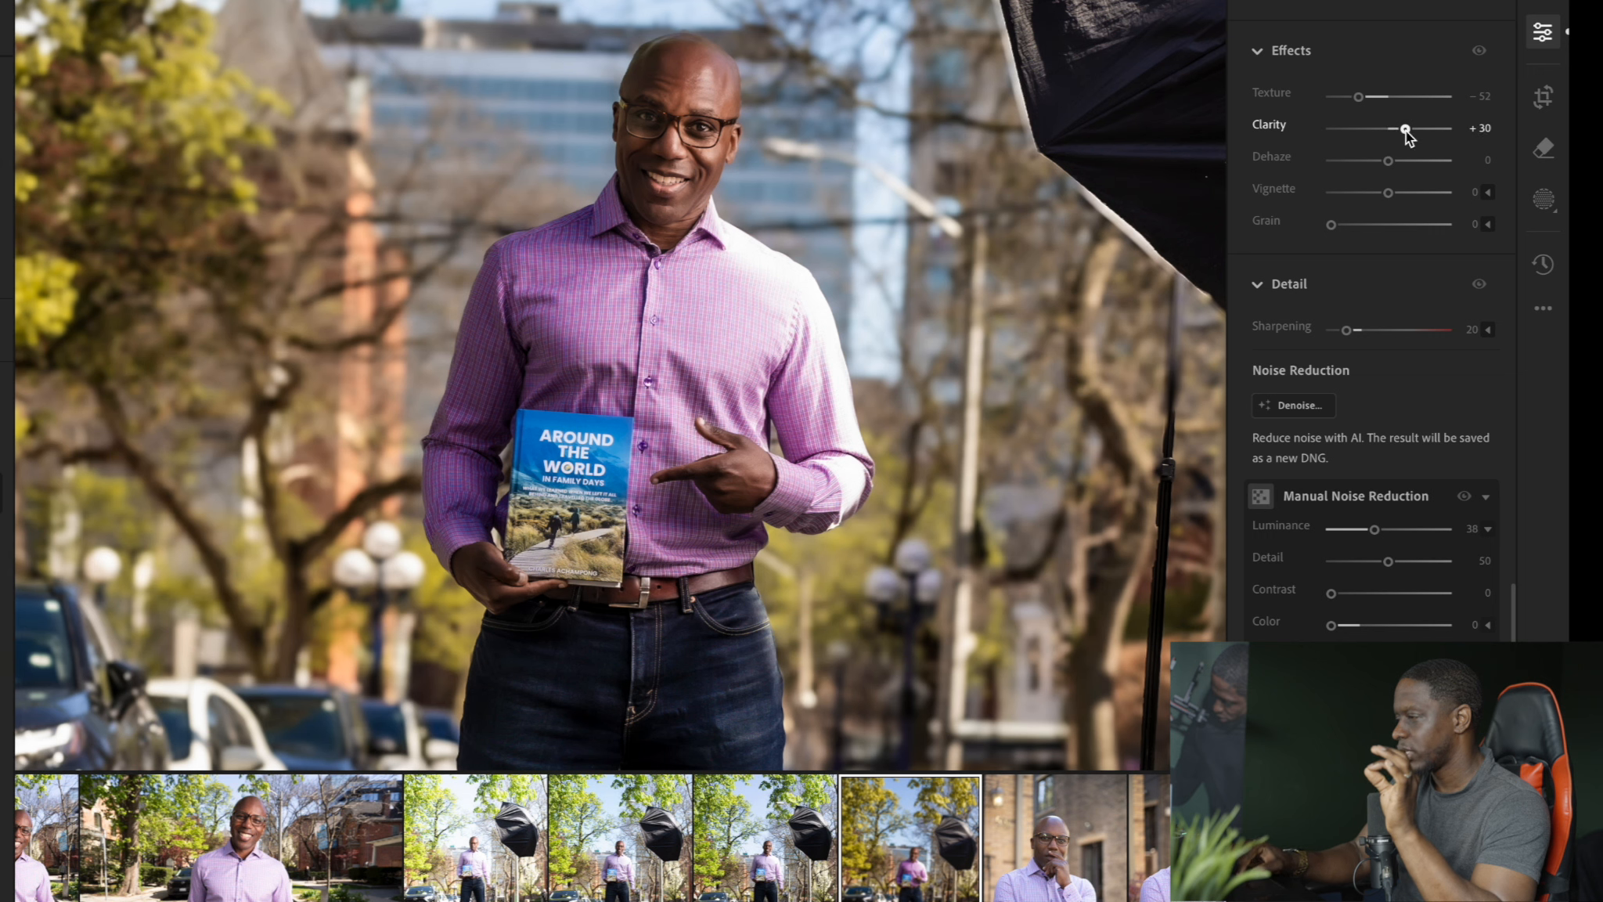
{"action": "scroll", "coordinate": [1355, 332], "scroll_direction": "down", "scroll_amount": 3}
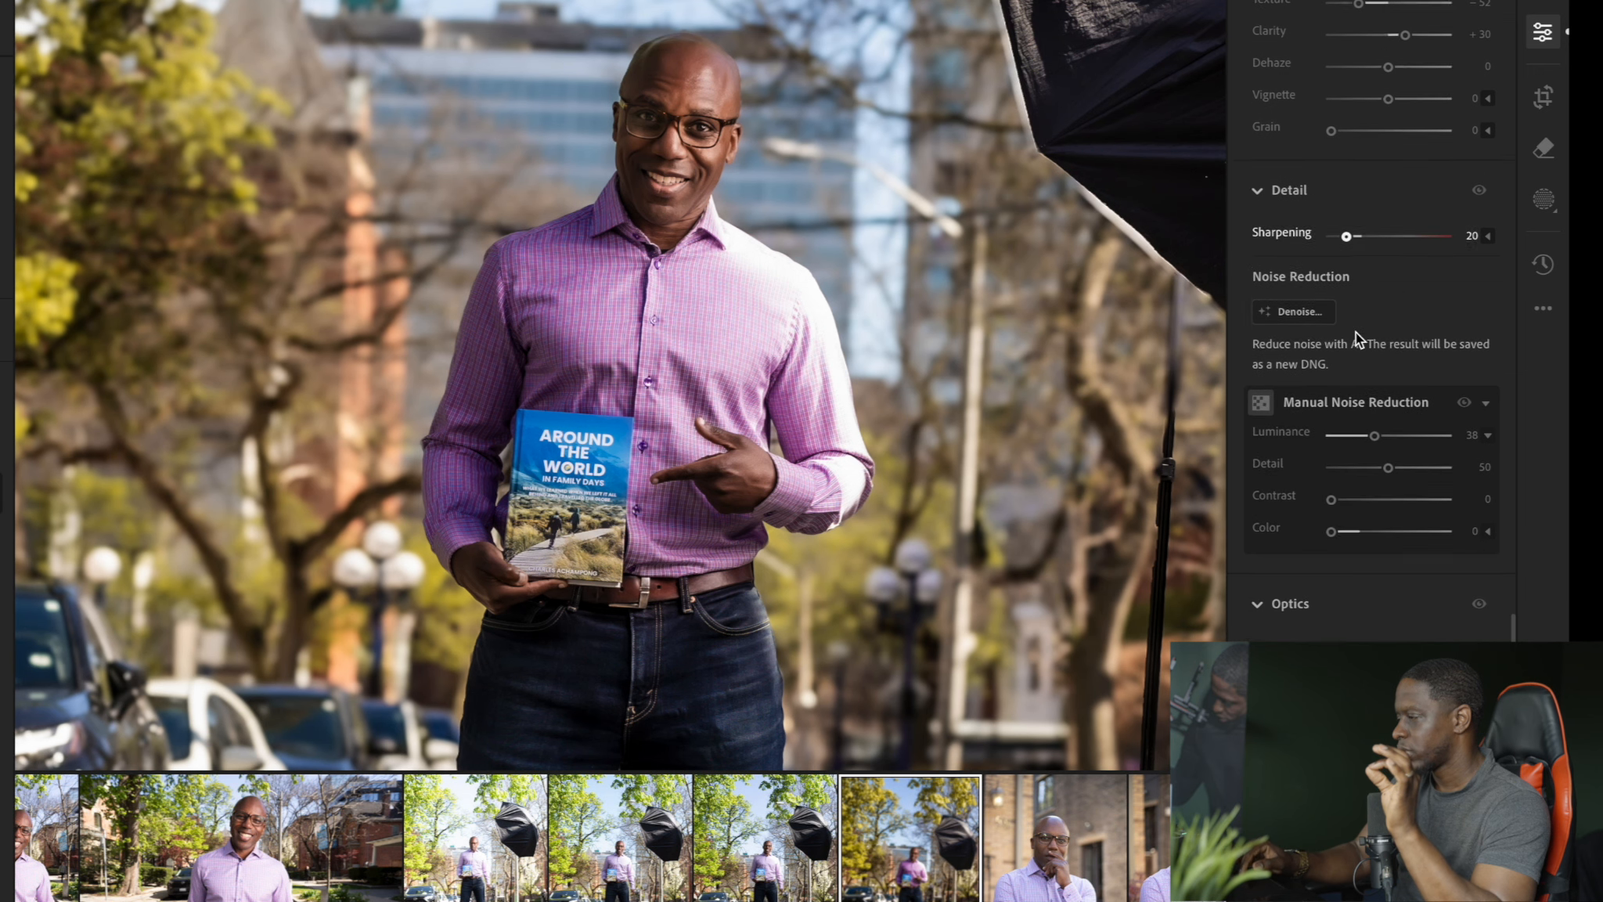
{"action": "scroll", "coordinate": [1356, 418], "scroll_direction": "down", "scroll_amount": 5}
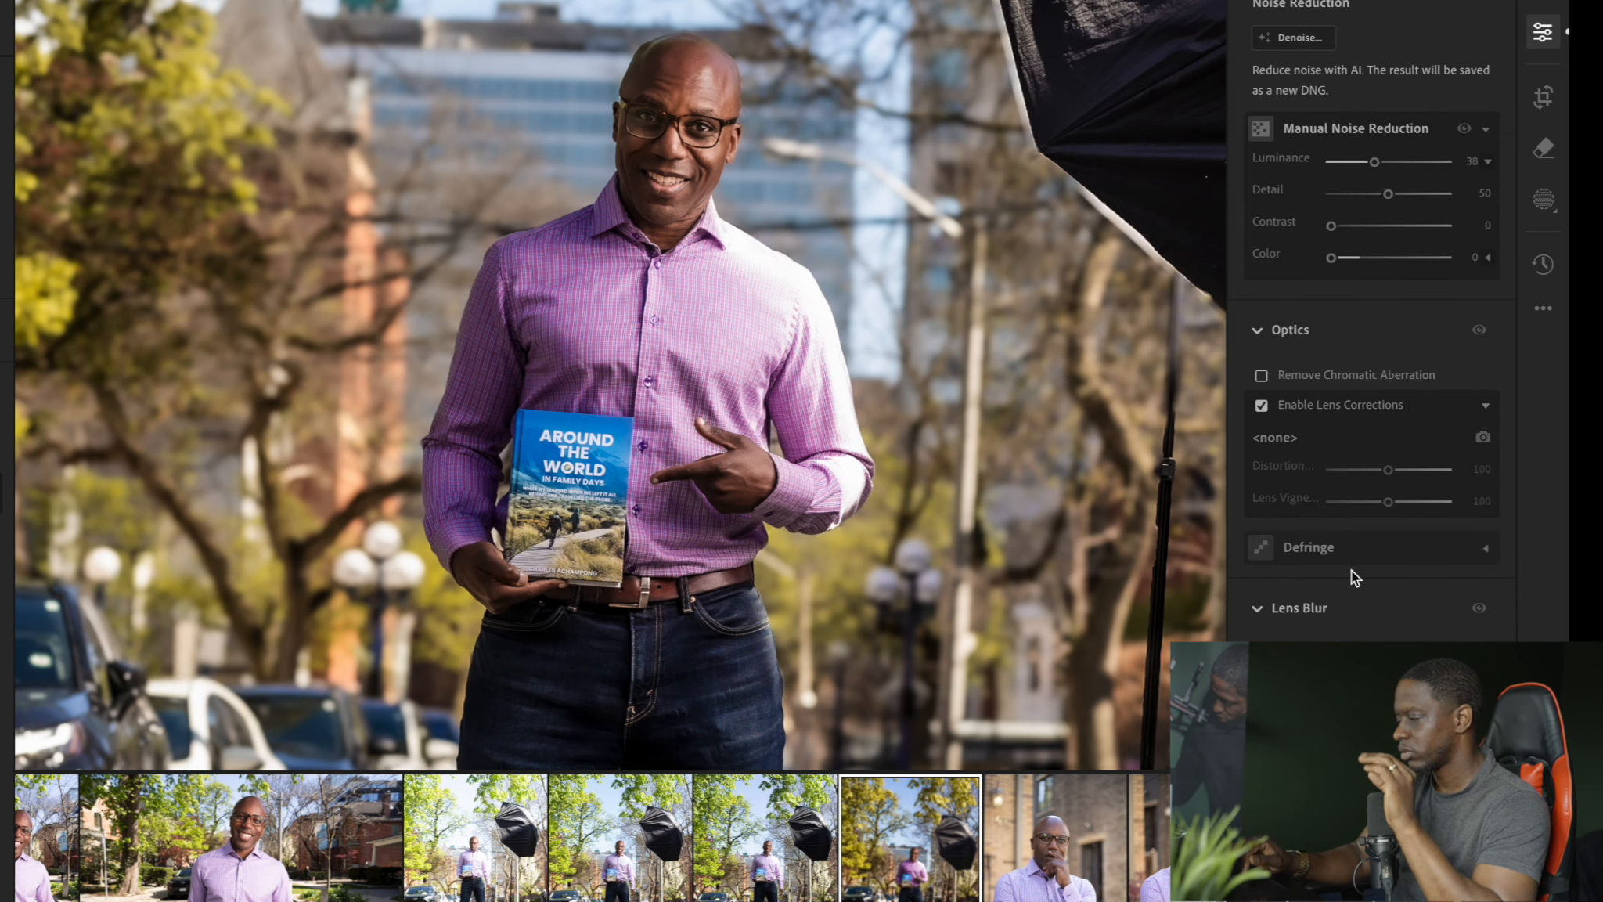
Check the whole picture and brighten it by setting Exposure to -0.34
{"action": "left_click", "coordinate": [669, 369]}
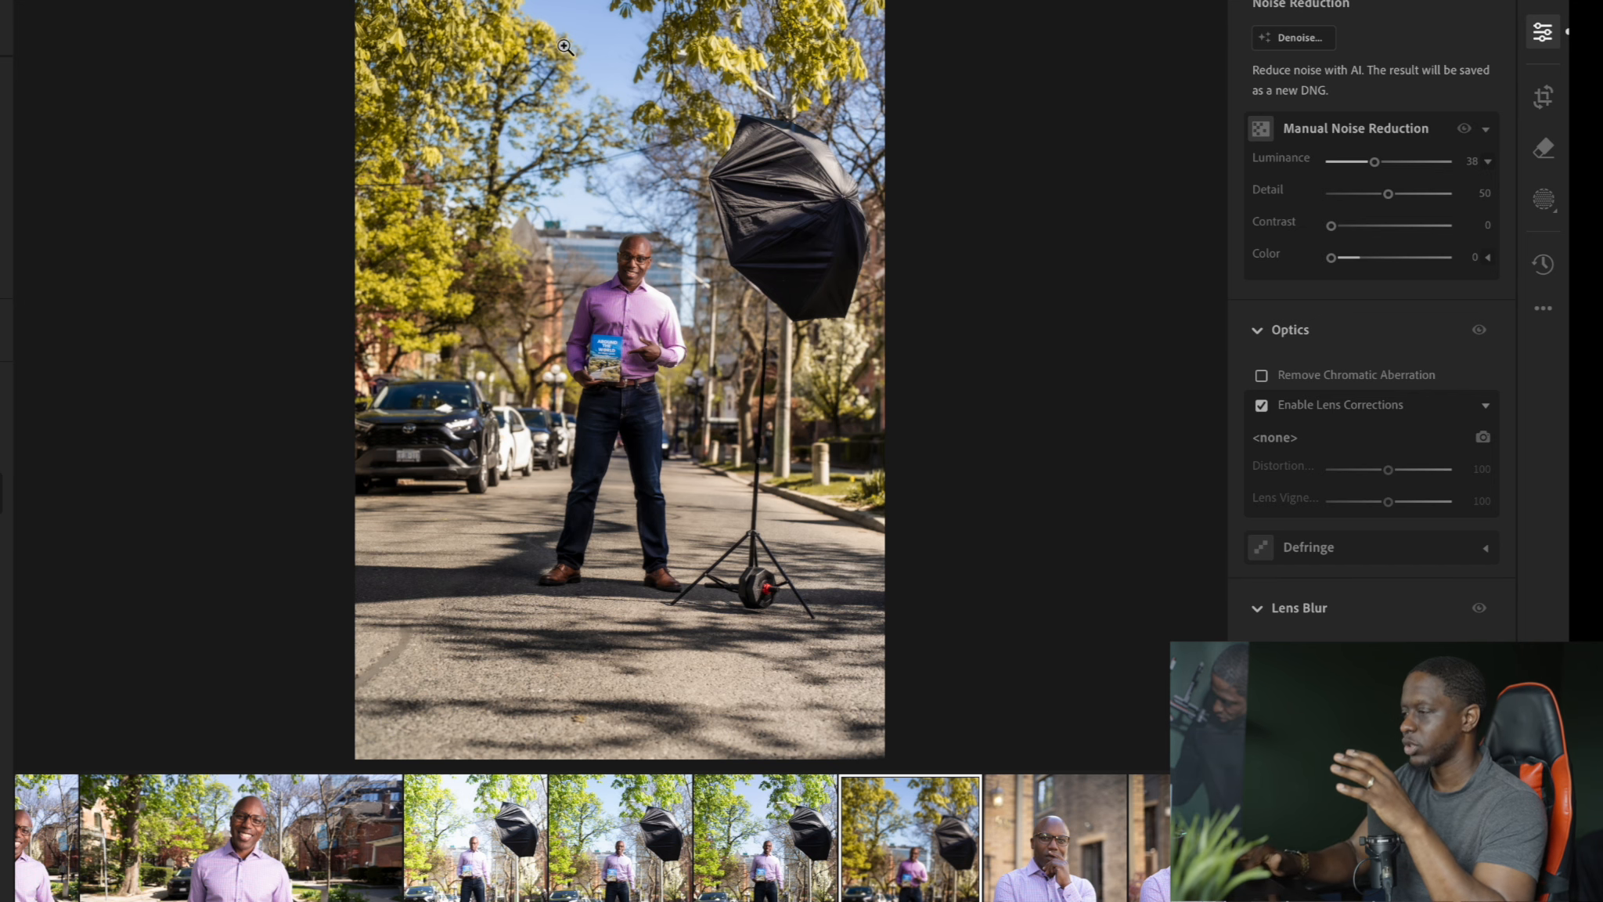
{"action": "left_click", "coordinate": [468, 91]}
{"action": "left_click", "coordinate": [579, 86]}
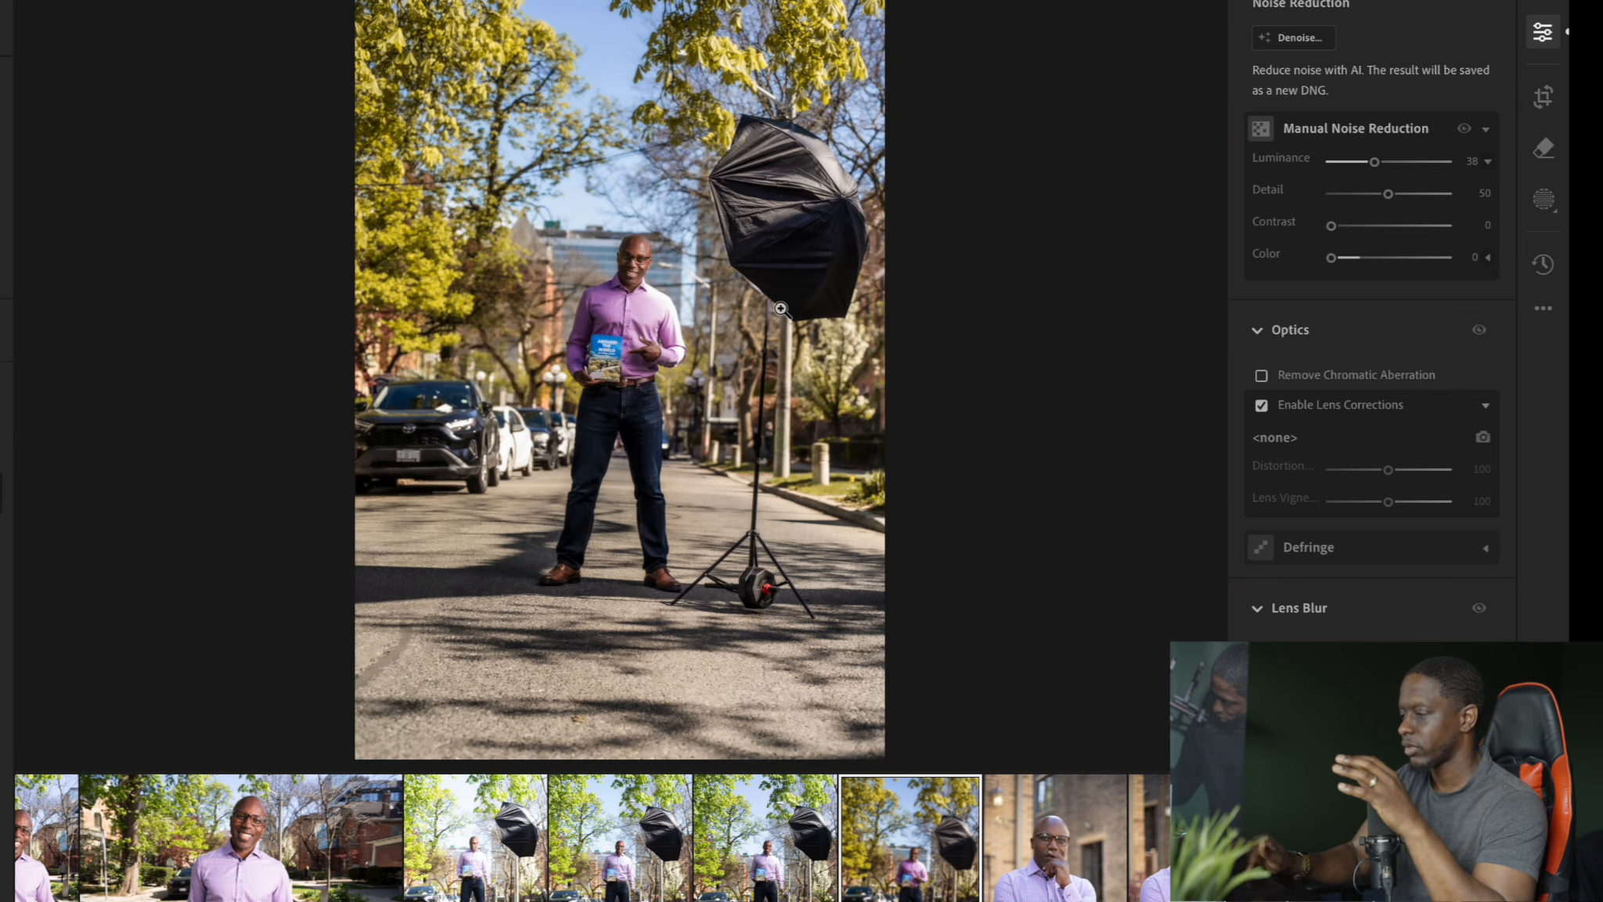
{"action": "left_click", "coordinate": [646, 294]}
{"action": "left_click", "coordinate": [607, 301]}
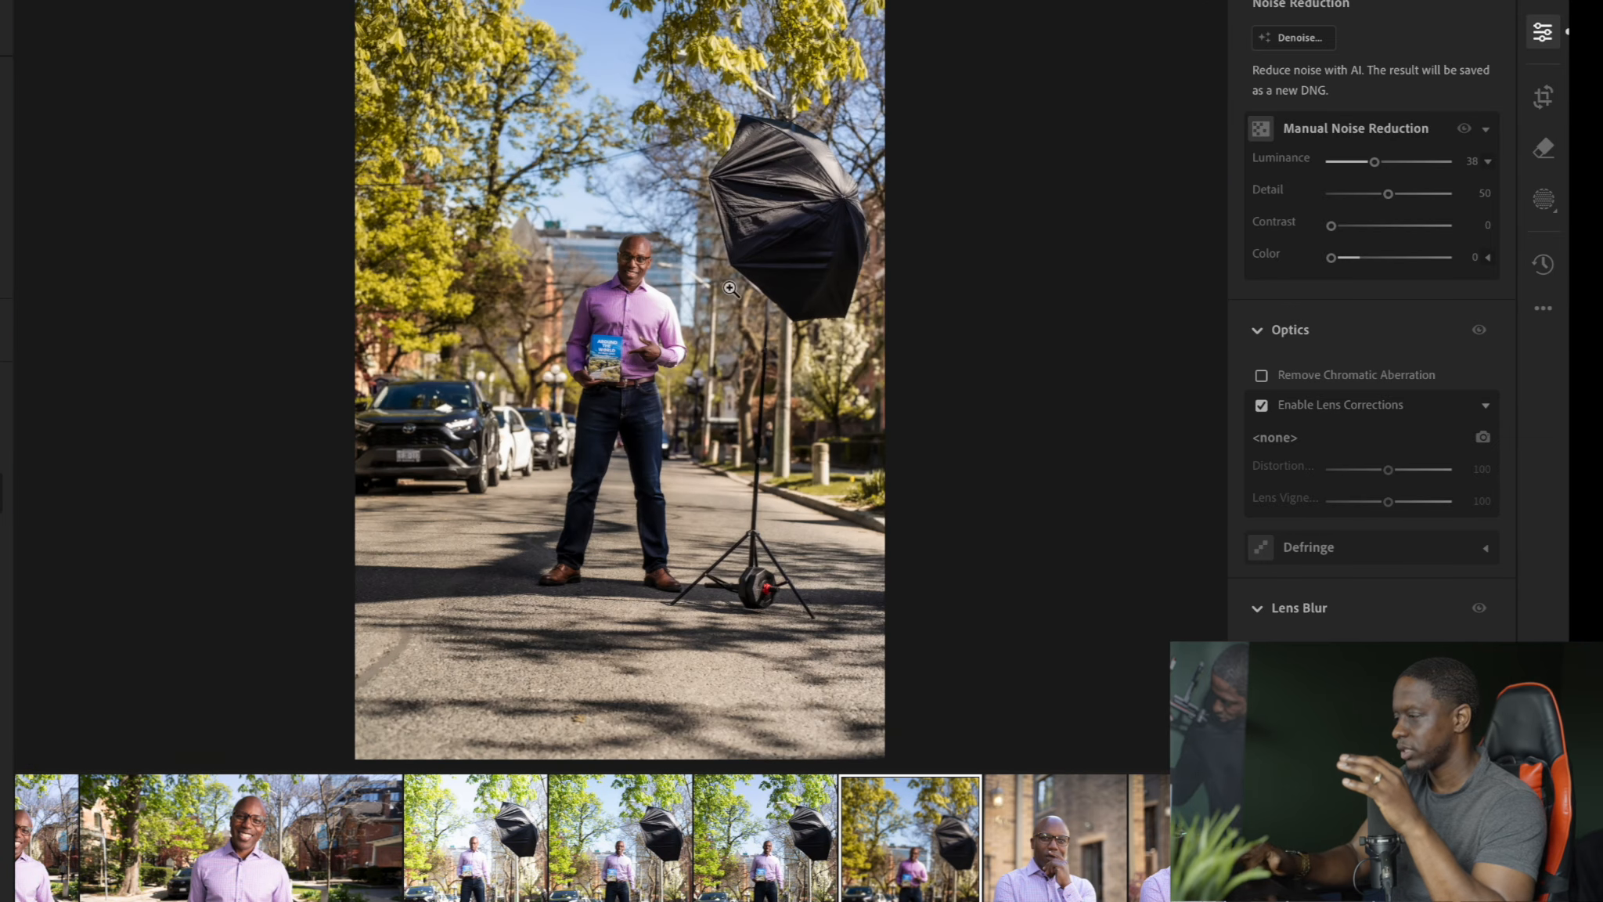
{"action": "scroll", "coordinate": [1364, 148], "scroll_direction": "up", "scroll_amount": 15}
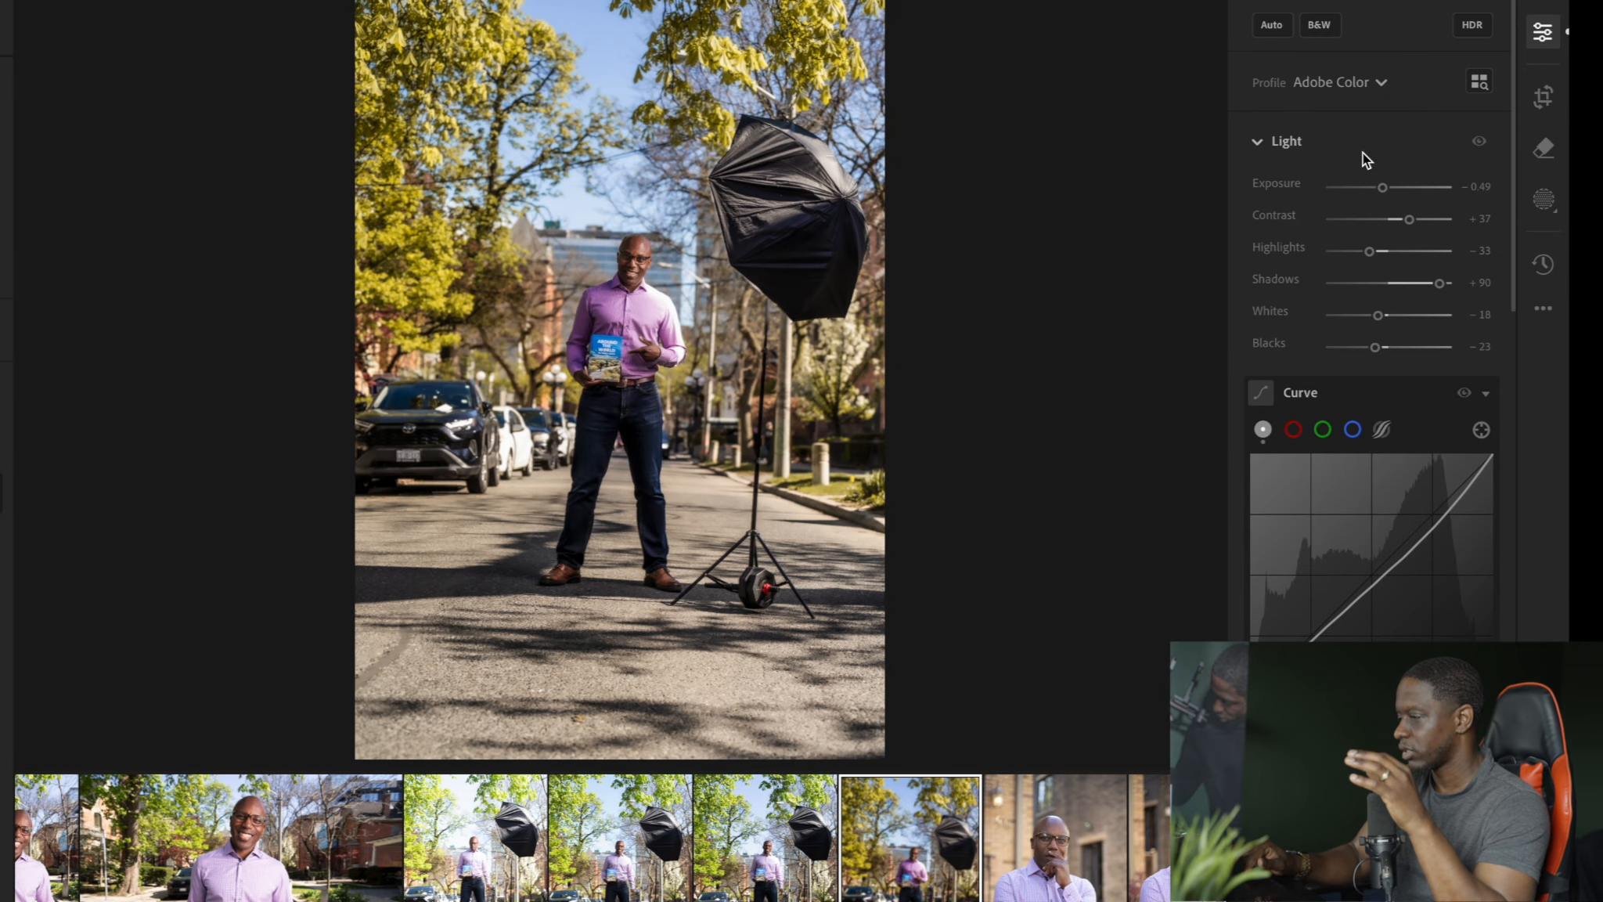
{"action": "left_click_drag", "start_coordinate": [1380, 190], "coordinate": [1381, 190]}
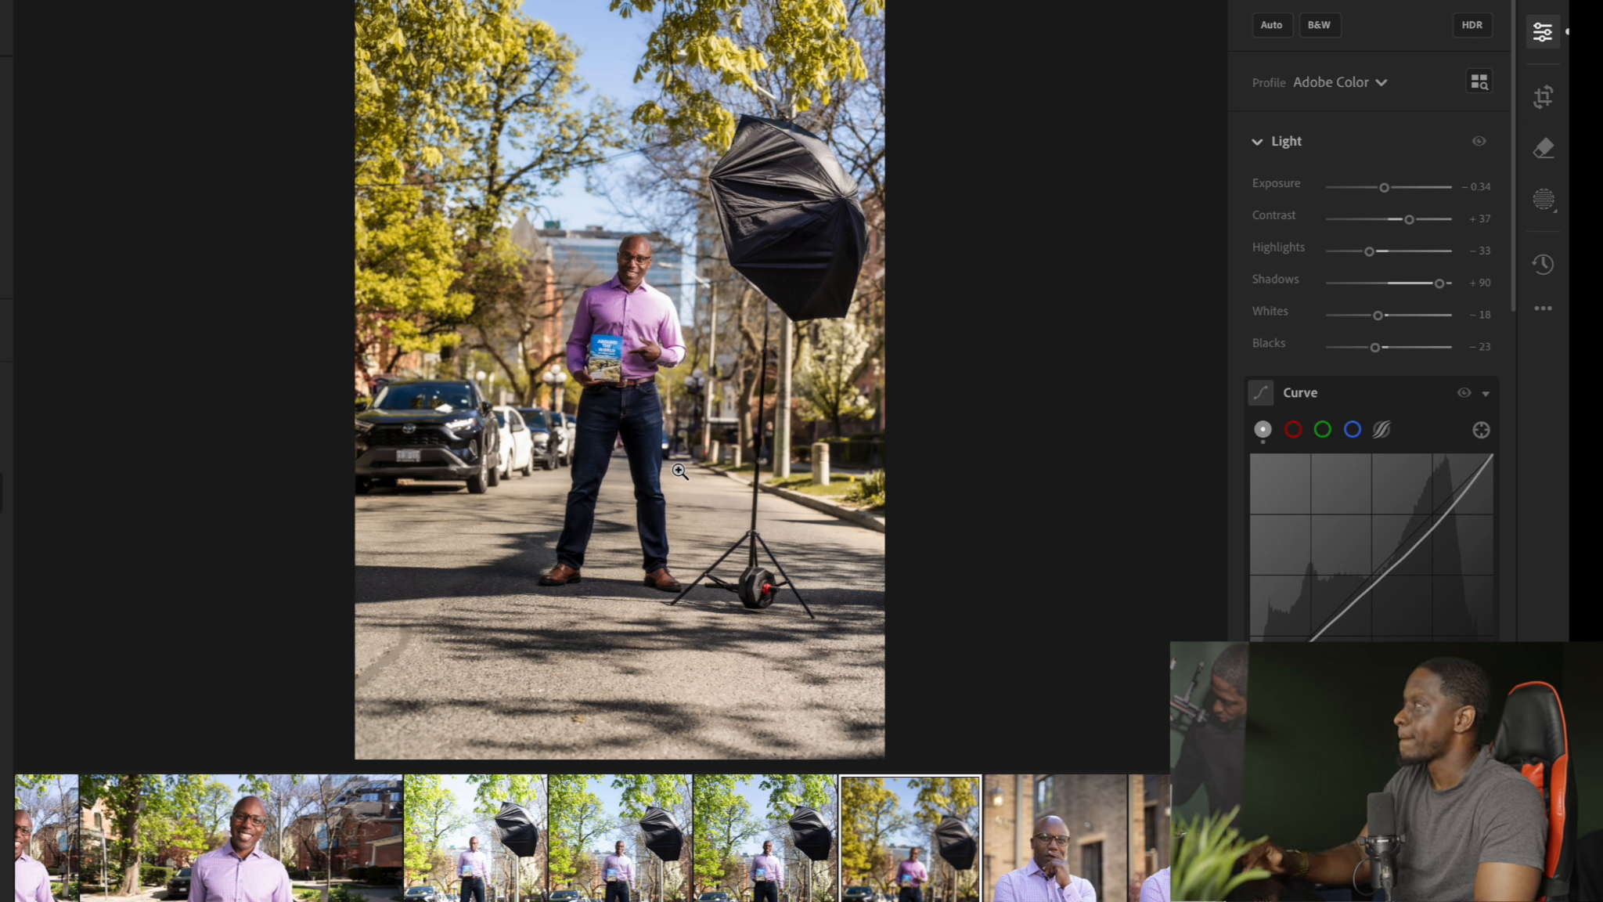
{"action": "left_click", "coordinate": [1542, 153]}
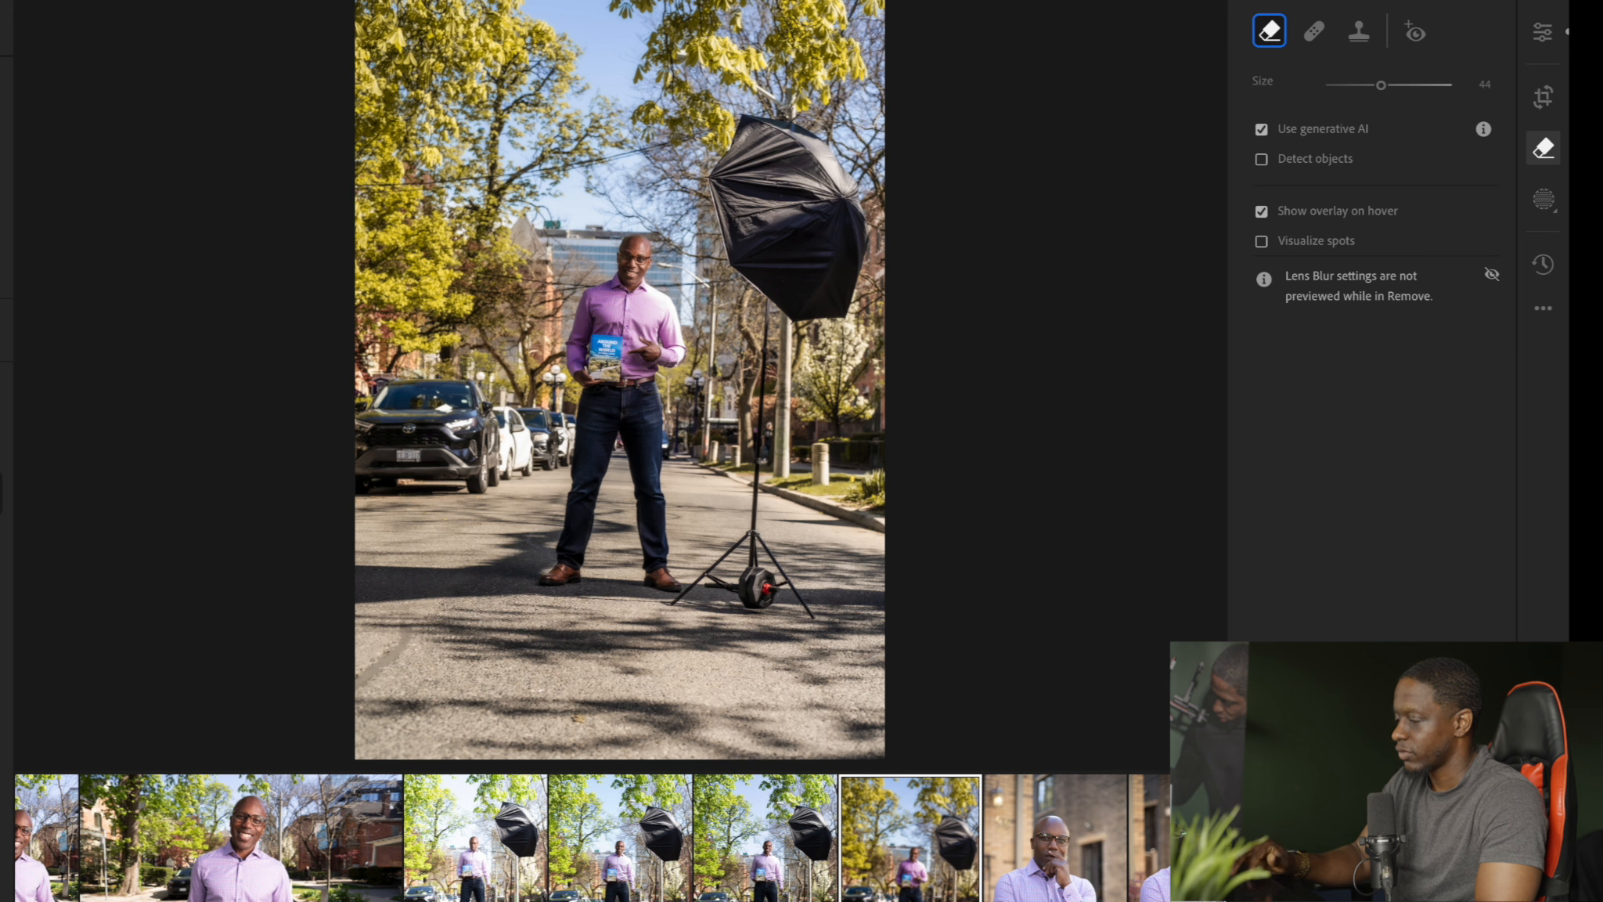
{"action": "right_click", "coordinate": [908, 826]}
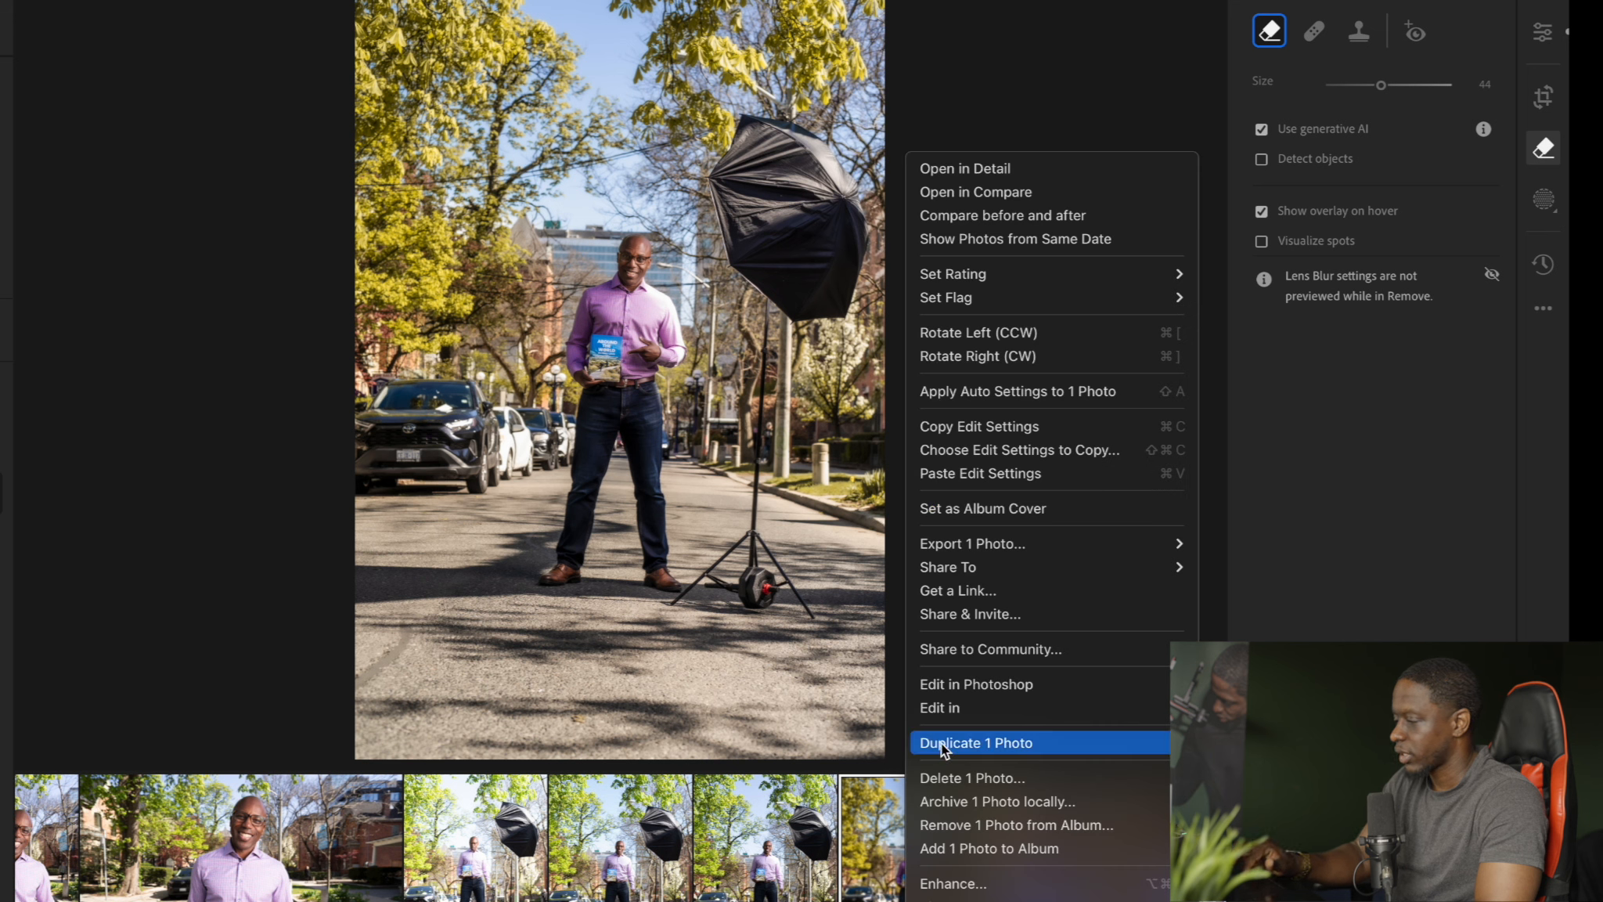
{"action": "left_click", "coordinate": [951, 692]}
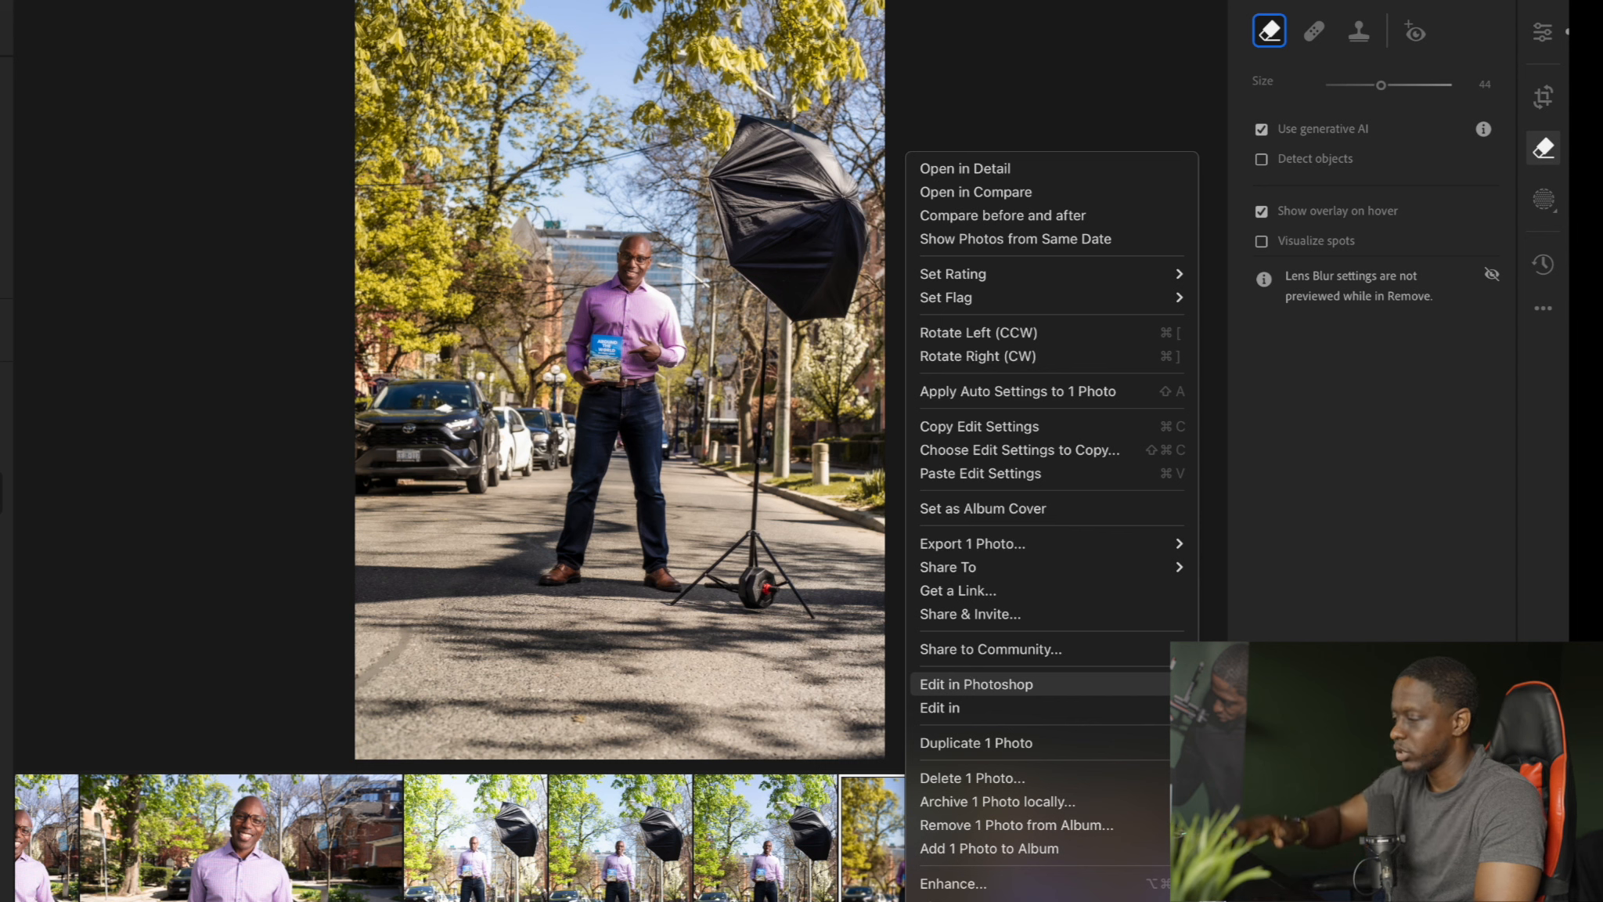
{"action": "left_click", "coordinate": [1291, 578]}
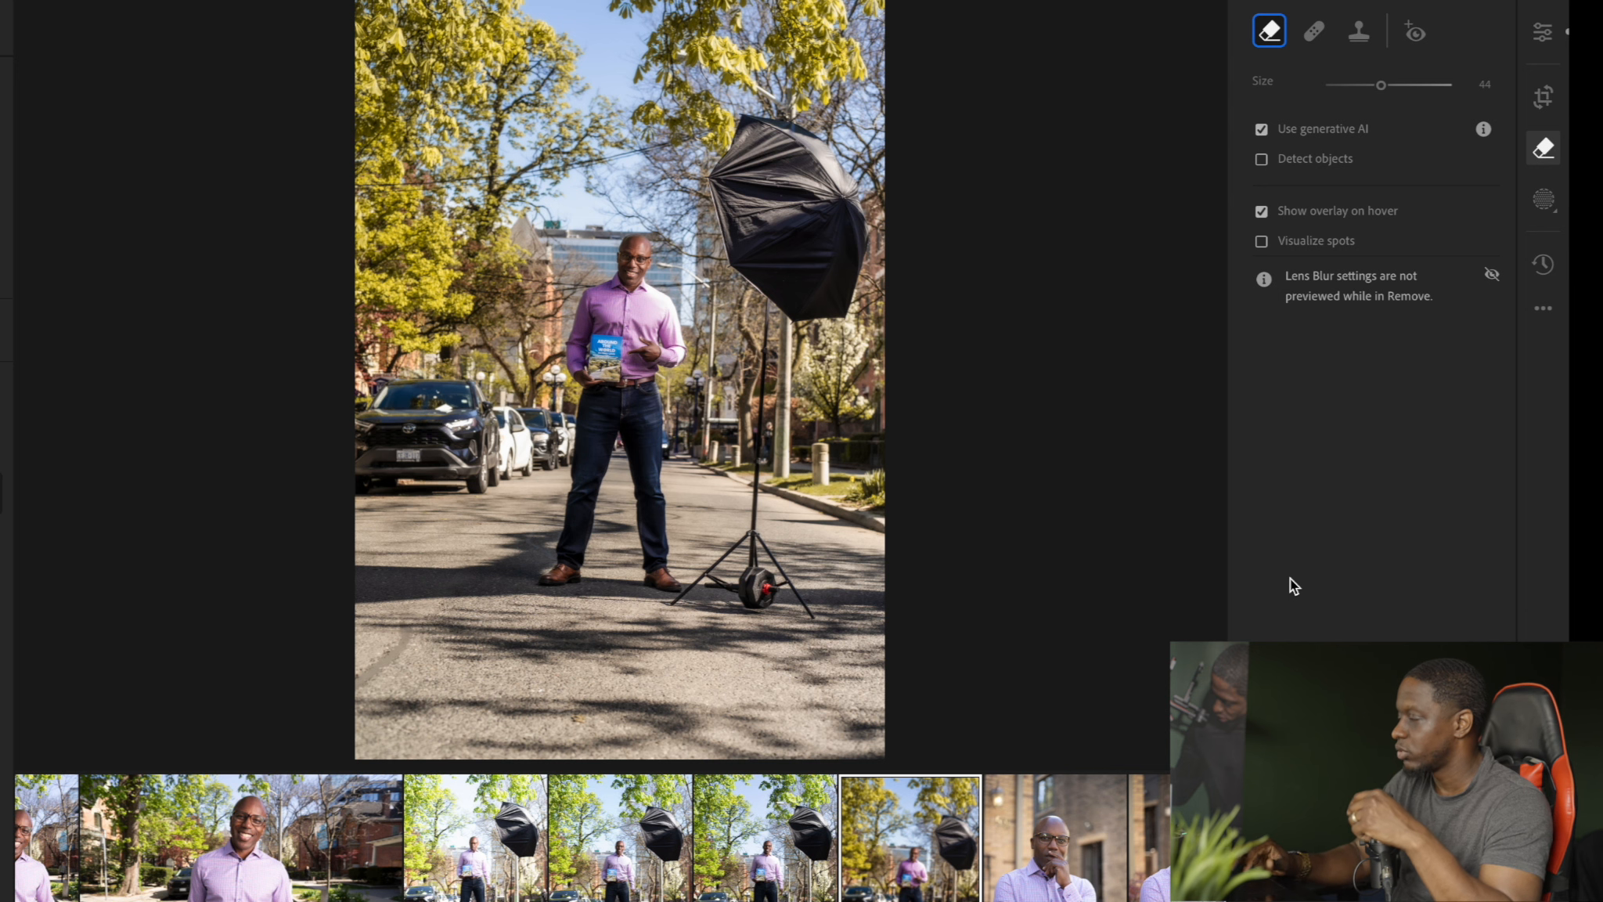
{"action": "left_click", "coordinate": [1543, 149]}
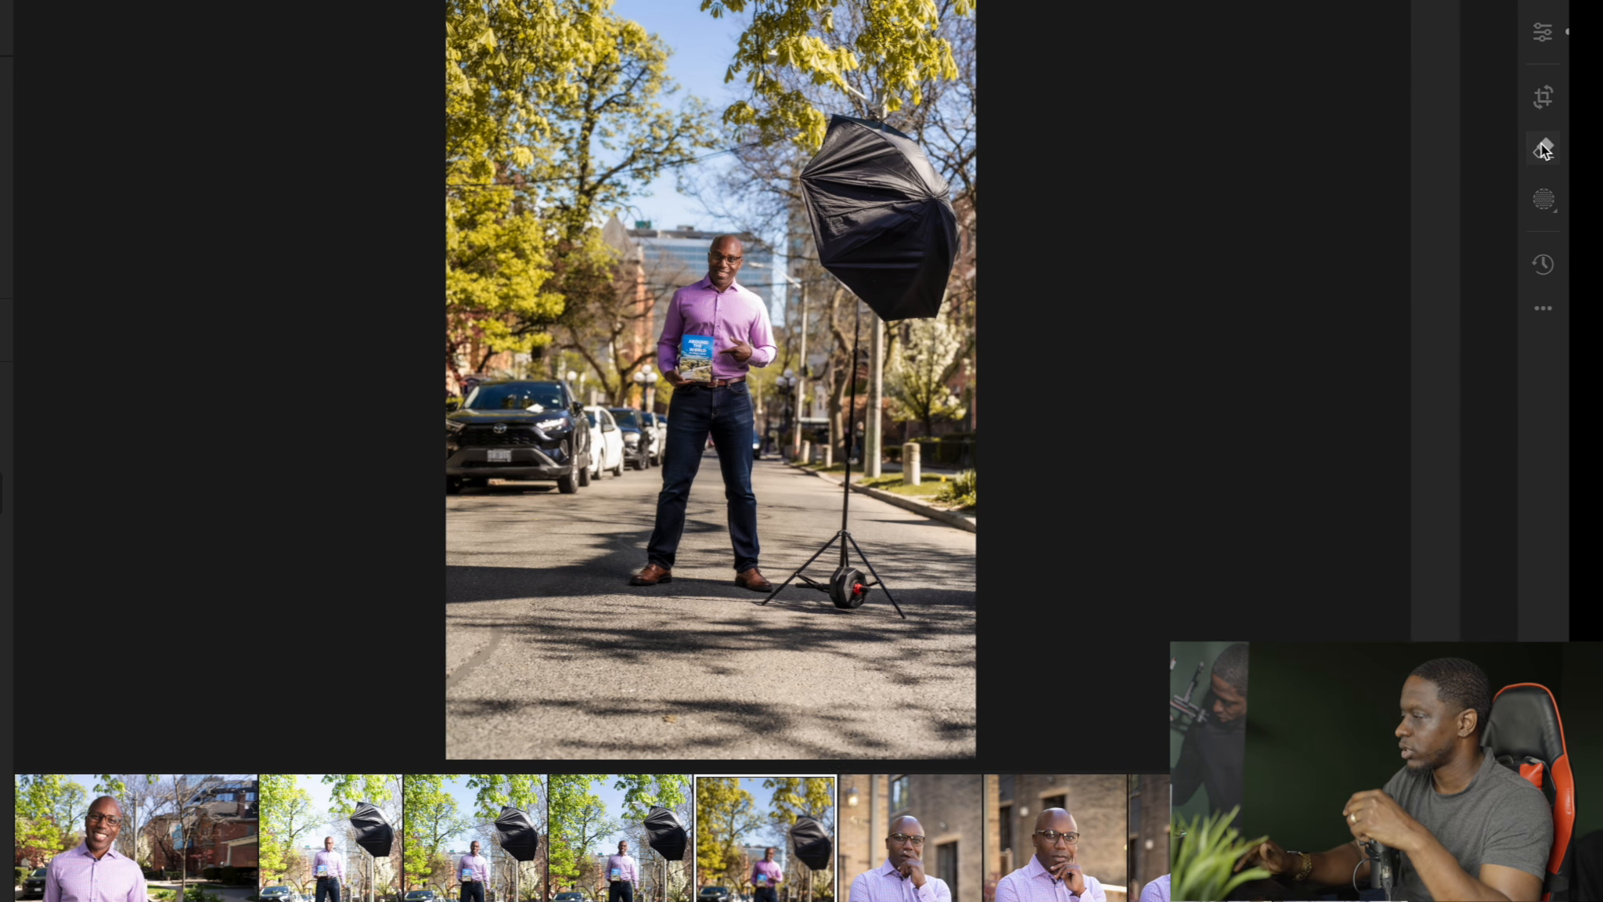
Erase the umbrella light and its stand with the generative Remove tool at brush size 33, keeping variation 3
{"action": "left_click", "coordinate": [1542, 151]}
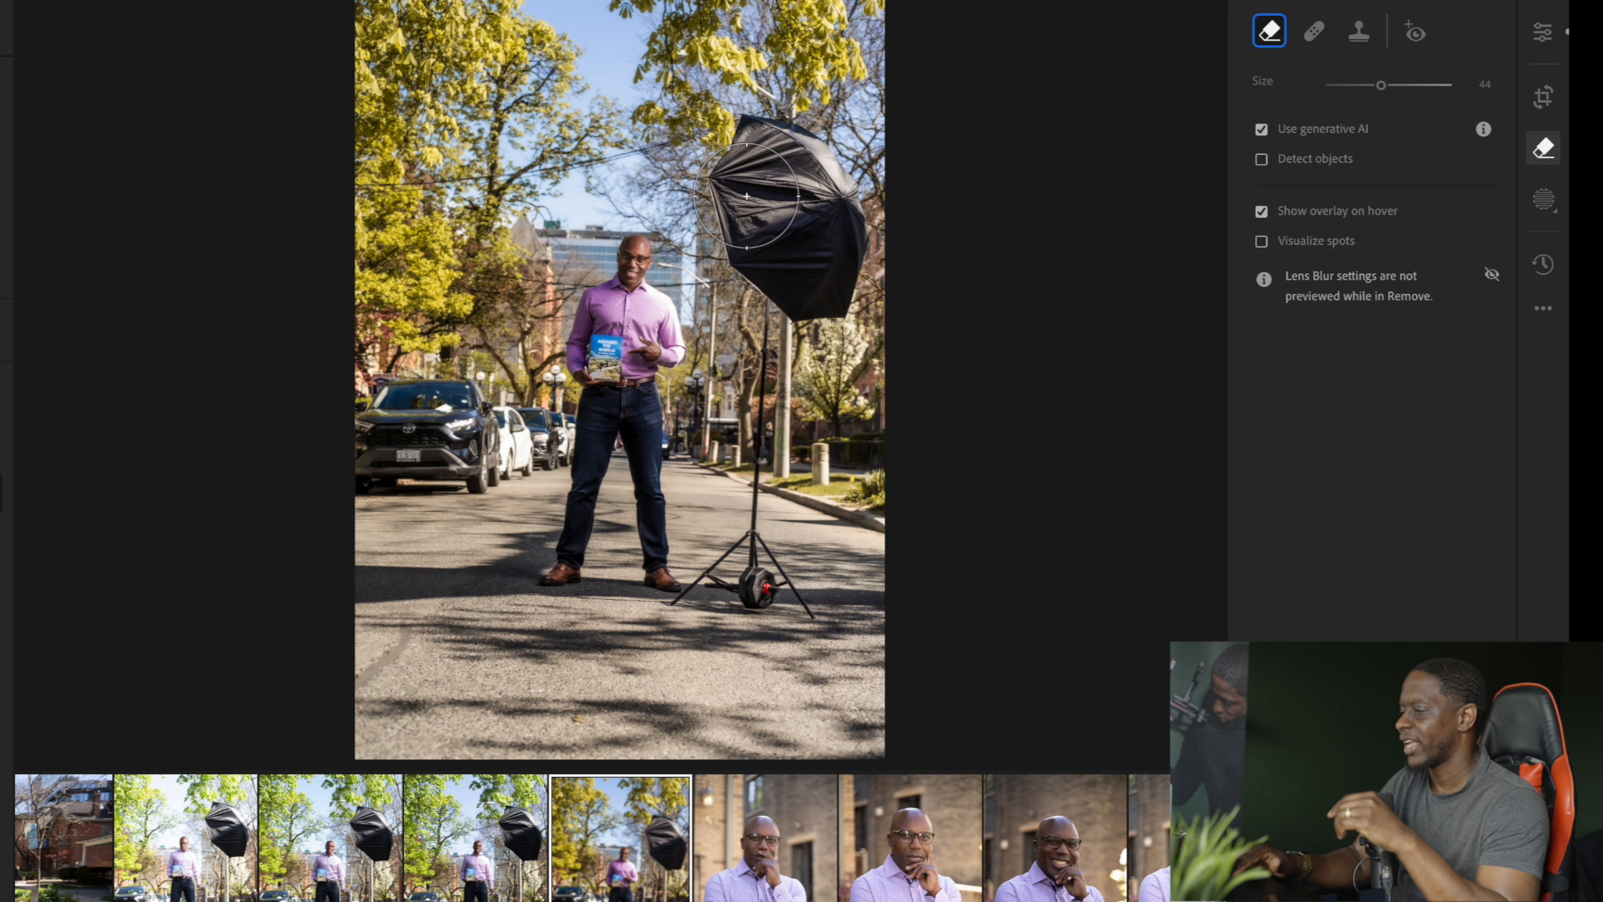
{"action": "key", "text": "bracketleft"}
{"action": "key", "text": "bracketleft"}
{"action": "key", "text": "bracketleft"}
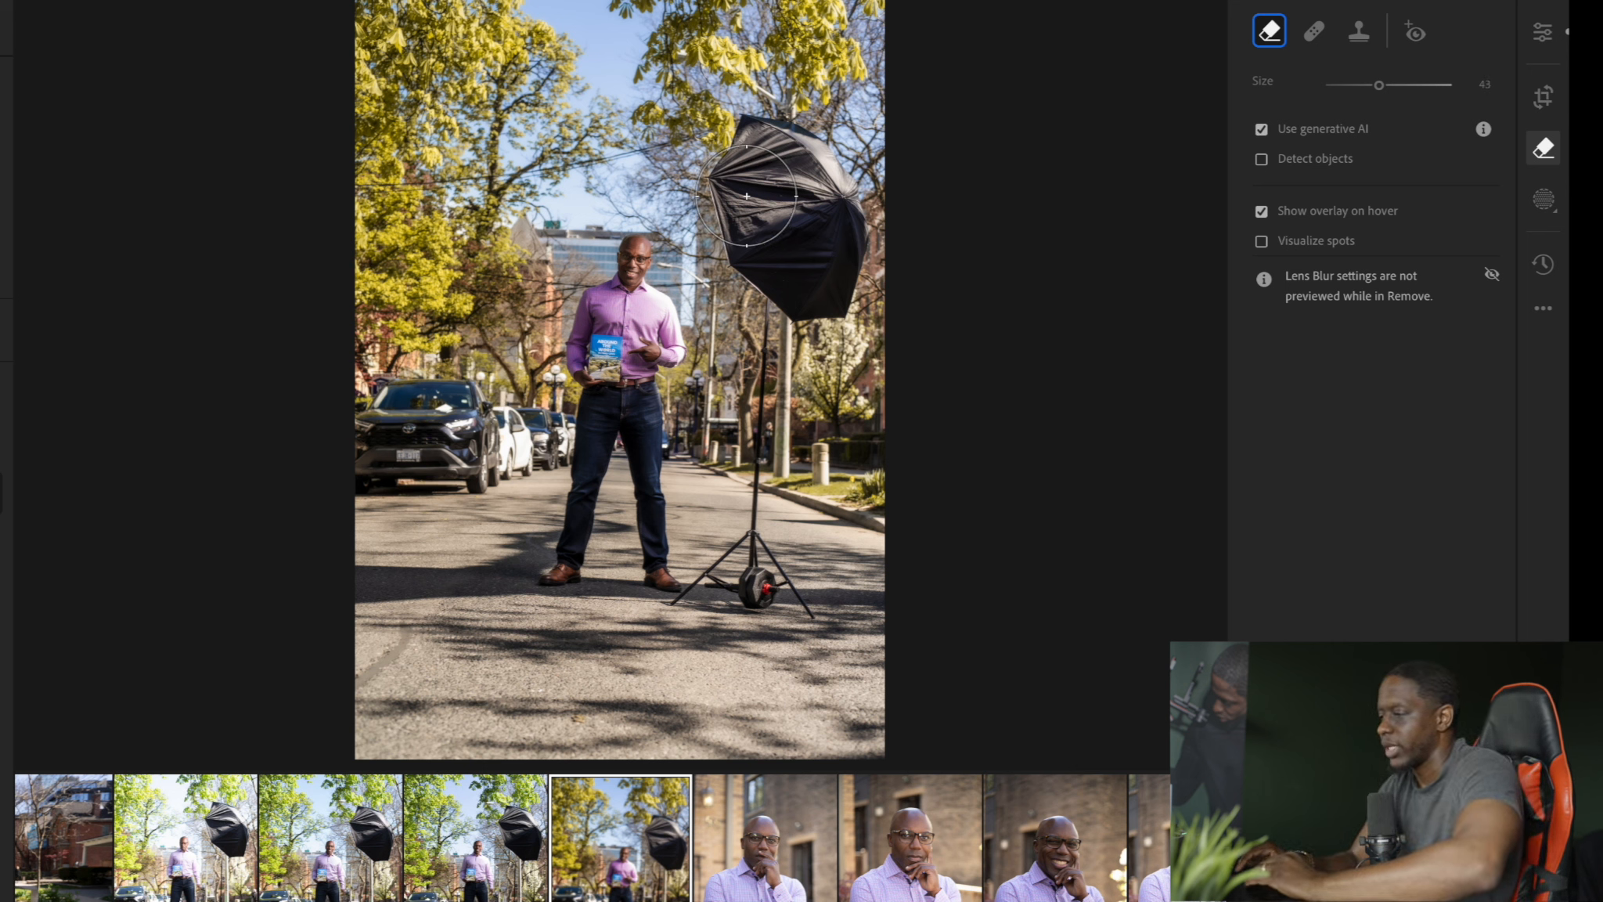
{"action": "key", "text": "bracketleft"}
{"action": "key", "text": "bracketleft"}
{"action": "mouse_move", "coordinate": [746, 195]}
{"action": "left_mouse_down"}
{"action": "mouse_move", "coordinate": [762, 142]}
{"action": "mouse_move", "coordinate": [794, 145]}
{"action": "mouse_move", "coordinate": [841, 255]}
{"action": "mouse_move", "coordinate": [833, 287]}
{"action": "mouse_move", "coordinate": [777, 261]}
{"action": "mouse_move", "coordinate": [754, 191]}
{"action": "mouse_move", "coordinate": [785, 247]}
{"action": "mouse_move", "coordinate": [754, 541]}
{"action": "mouse_move", "coordinate": [800, 625]}
{"action": "mouse_move", "coordinate": [770, 580]}
{"action": "mouse_move", "coordinate": [749, 573]}
{"action": "mouse_move", "coordinate": [706, 613]}
{"action": "left_mouse_up"}
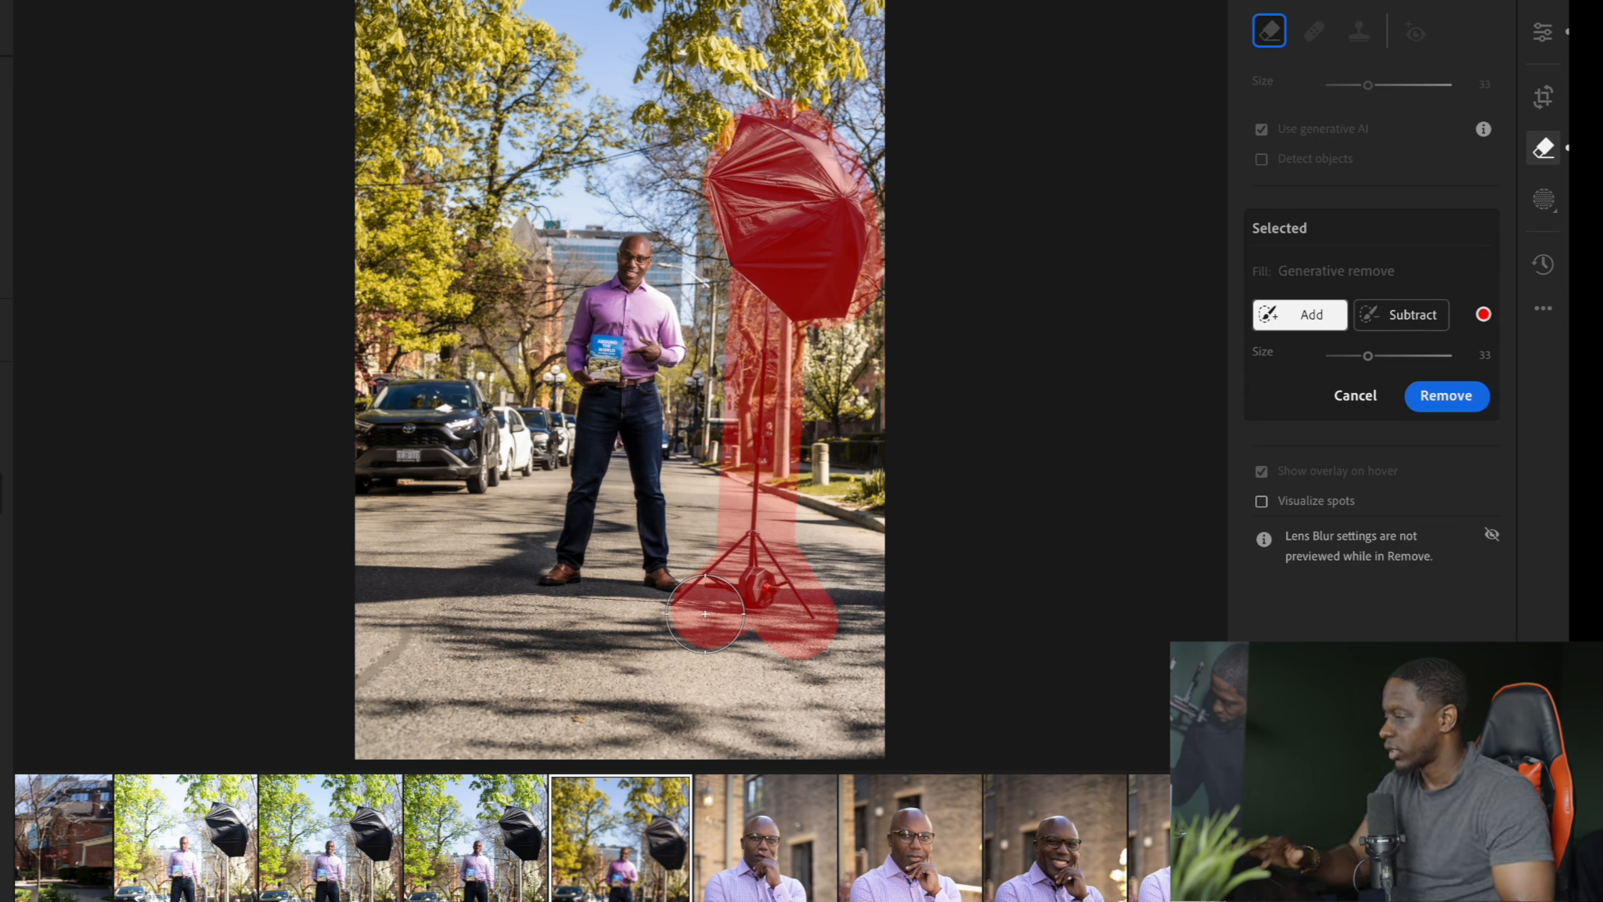
{"action": "left_click", "coordinate": [1449, 400]}
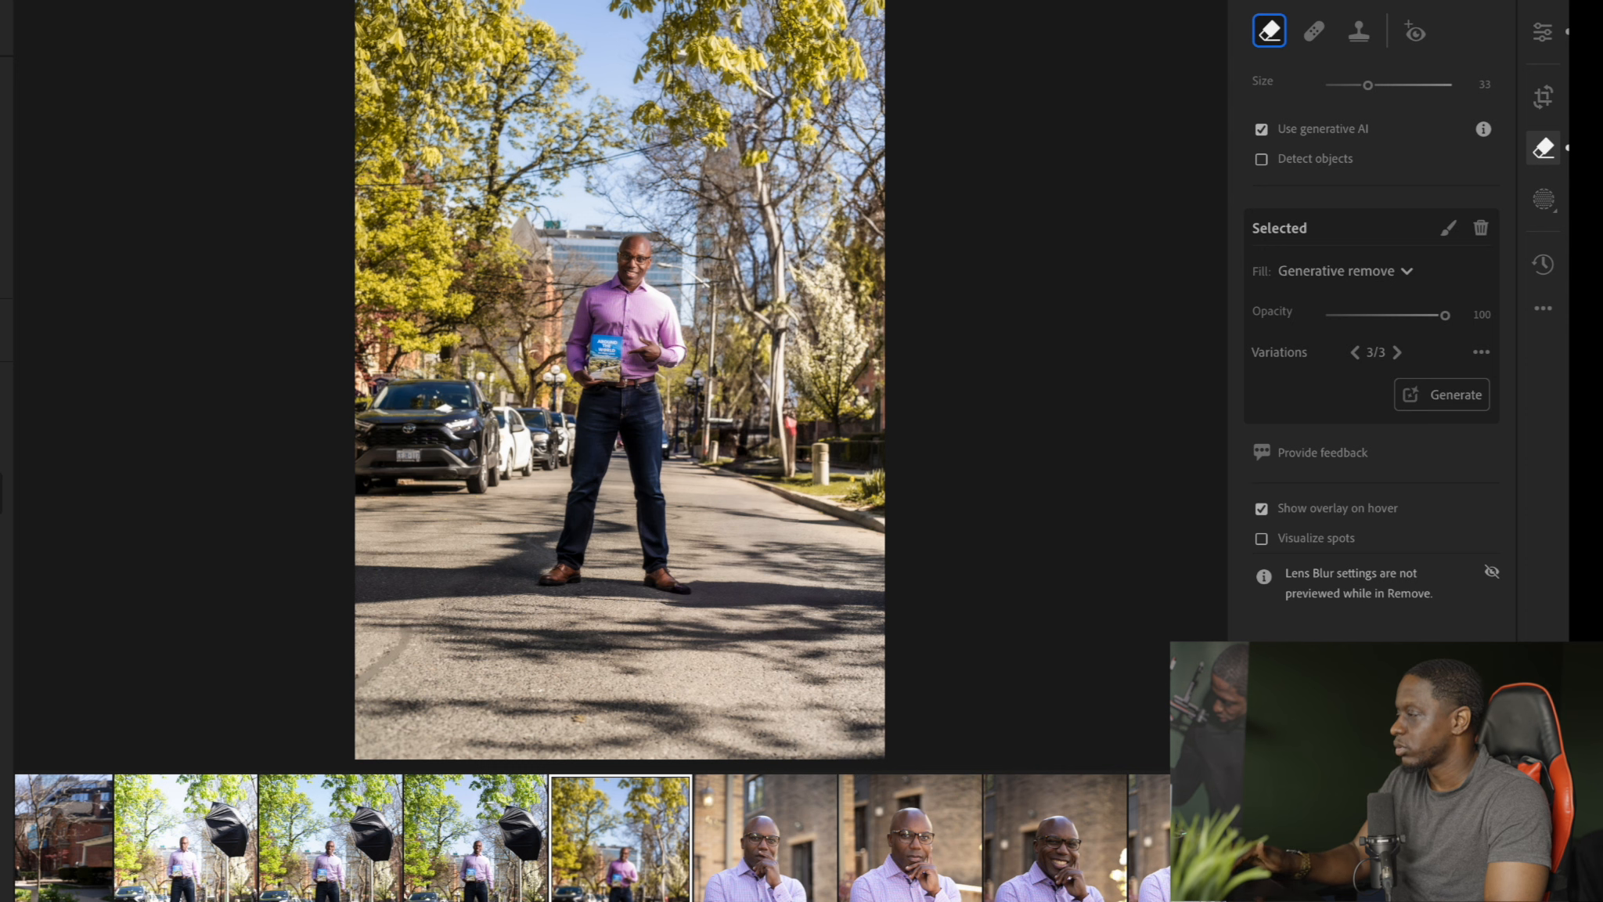
Recompute the photo's outdated AI settings and inspect the man and his book up close
{"action": "key", "text": "e"}
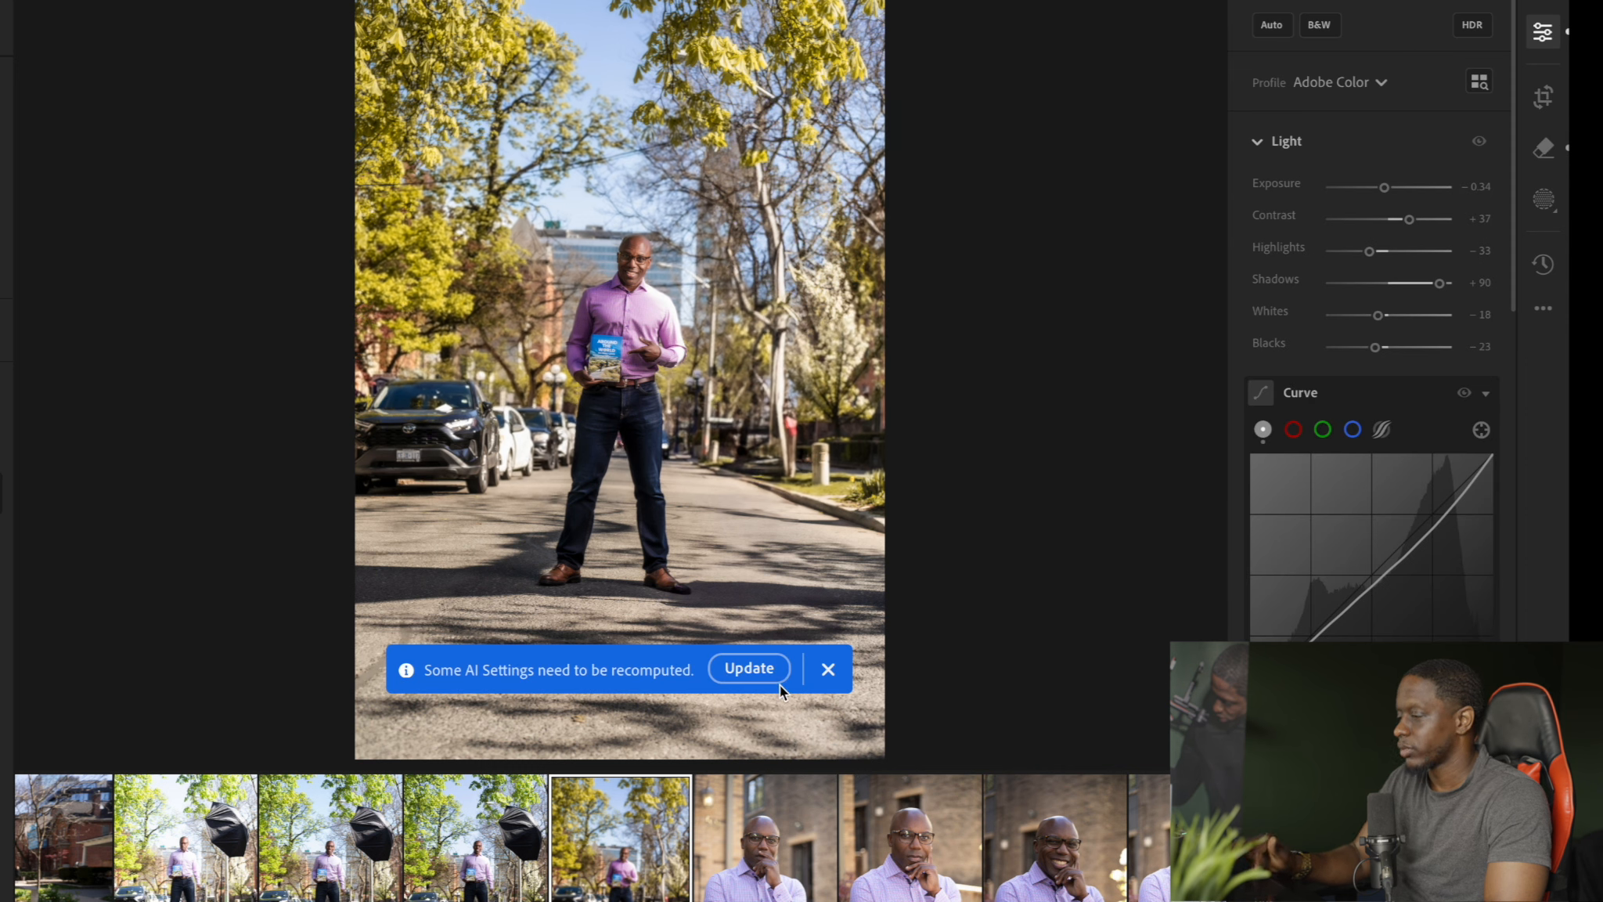
{"action": "left_click", "coordinate": [749, 670]}
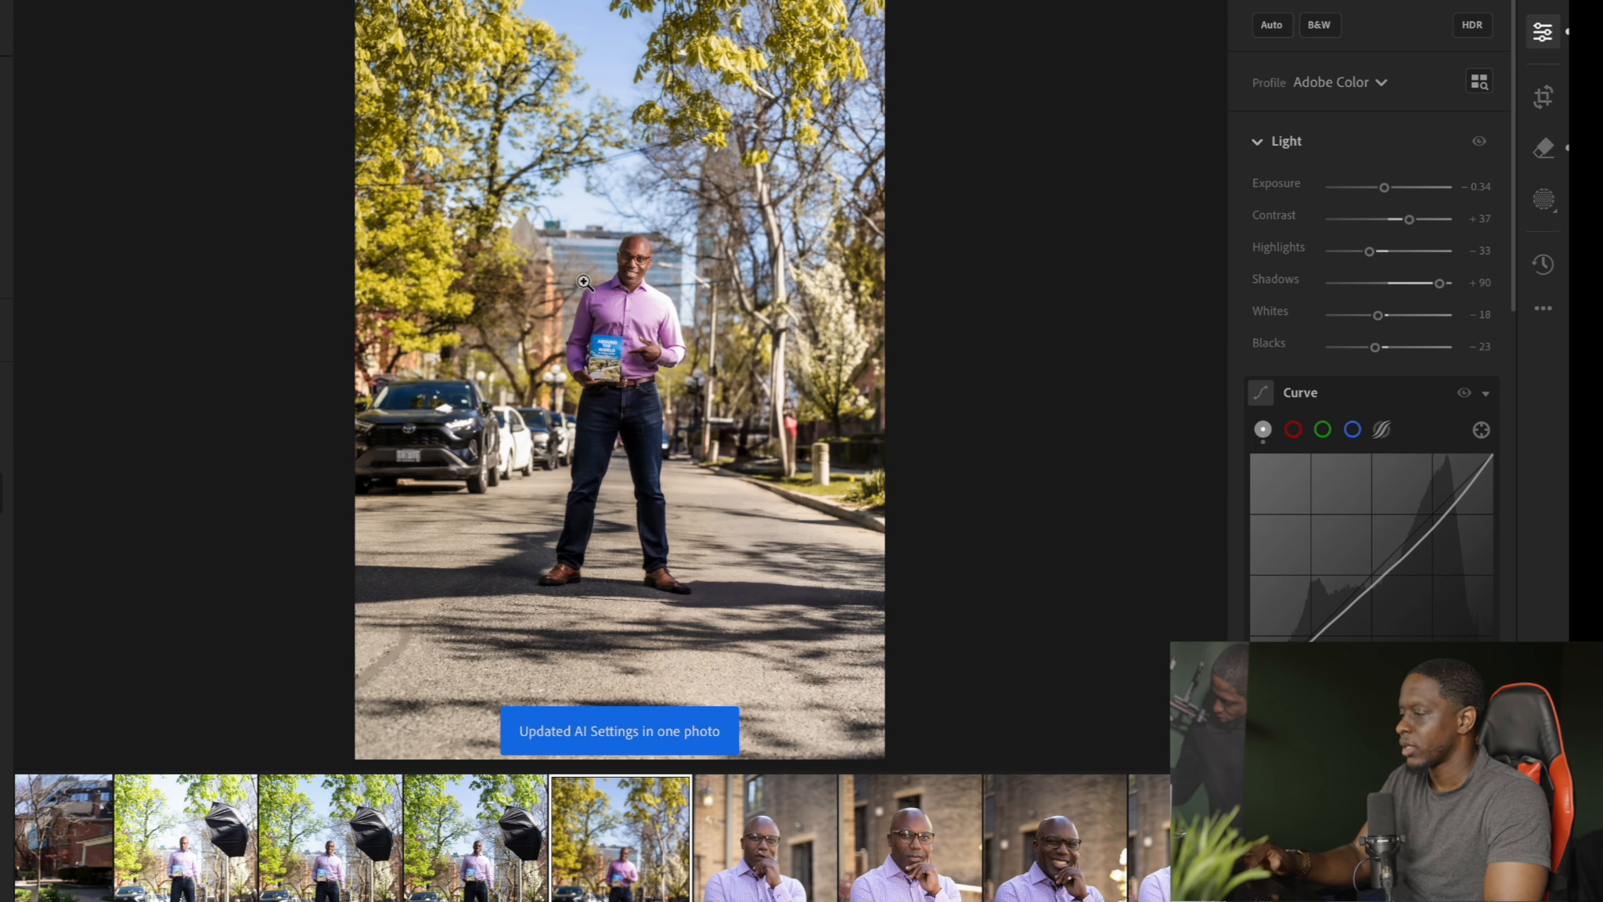
{"action": "left_click_drag", "start_coordinate": [583, 270], "coordinate": [565, 400]}
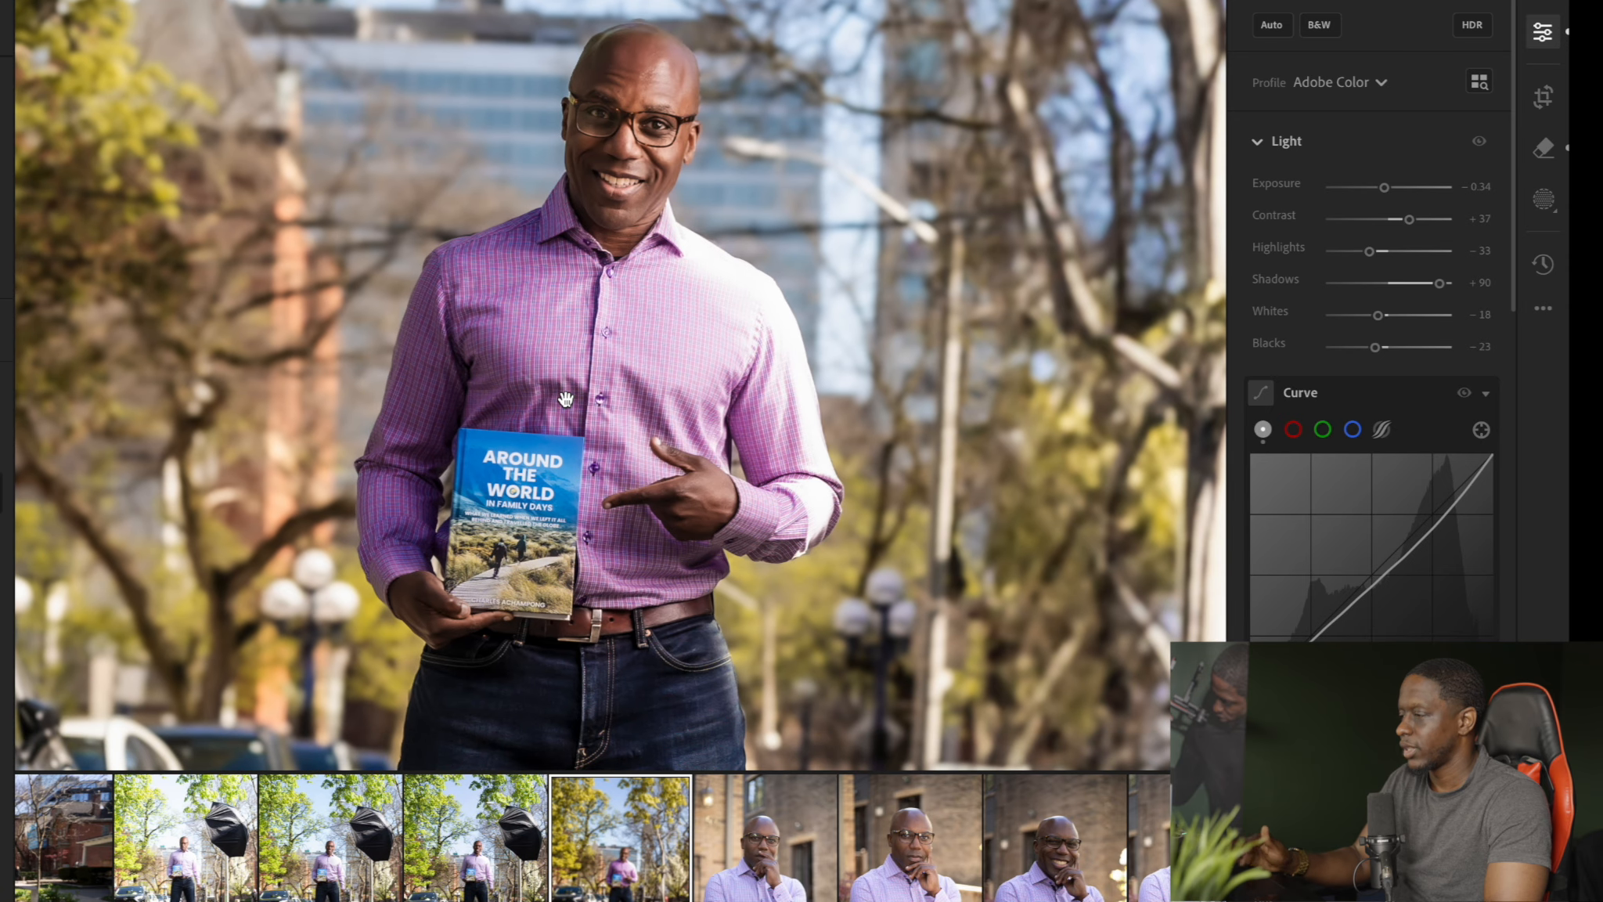
{"action": "left_click", "coordinate": [565, 399]}
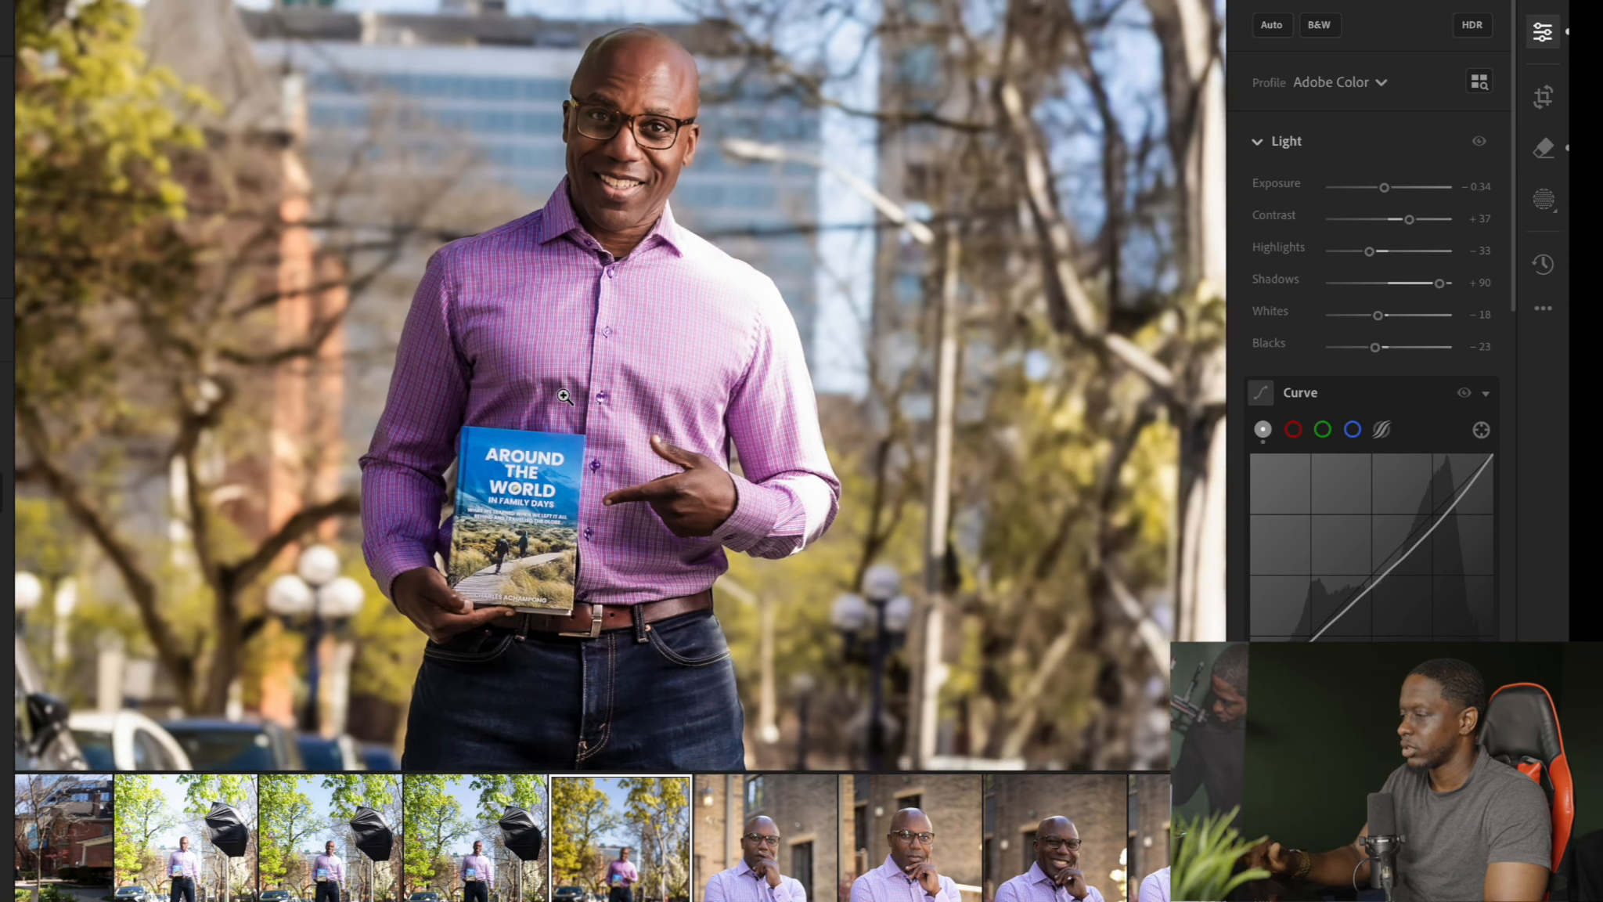
Fine-tune the book portrait's light by setting Exposure to -0.27 and Highlights to -86
{"action": "left_click", "coordinate": [649, 314]}
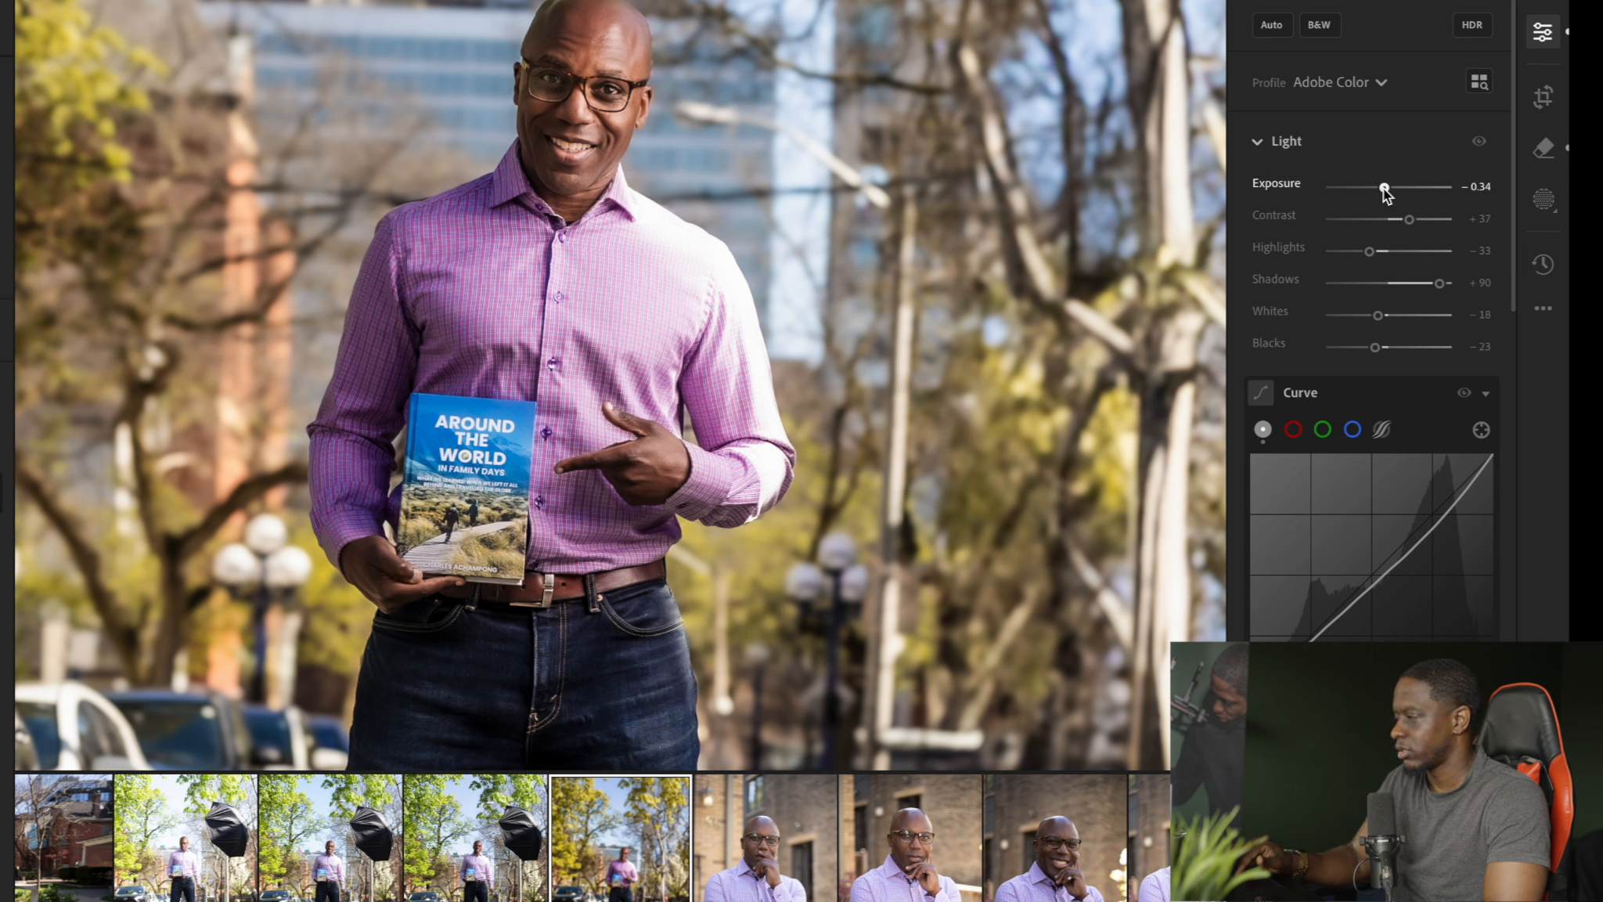
{"action": "left_click_drag", "start_coordinate": [1387, 186], "coordinate": [1384, 191]}
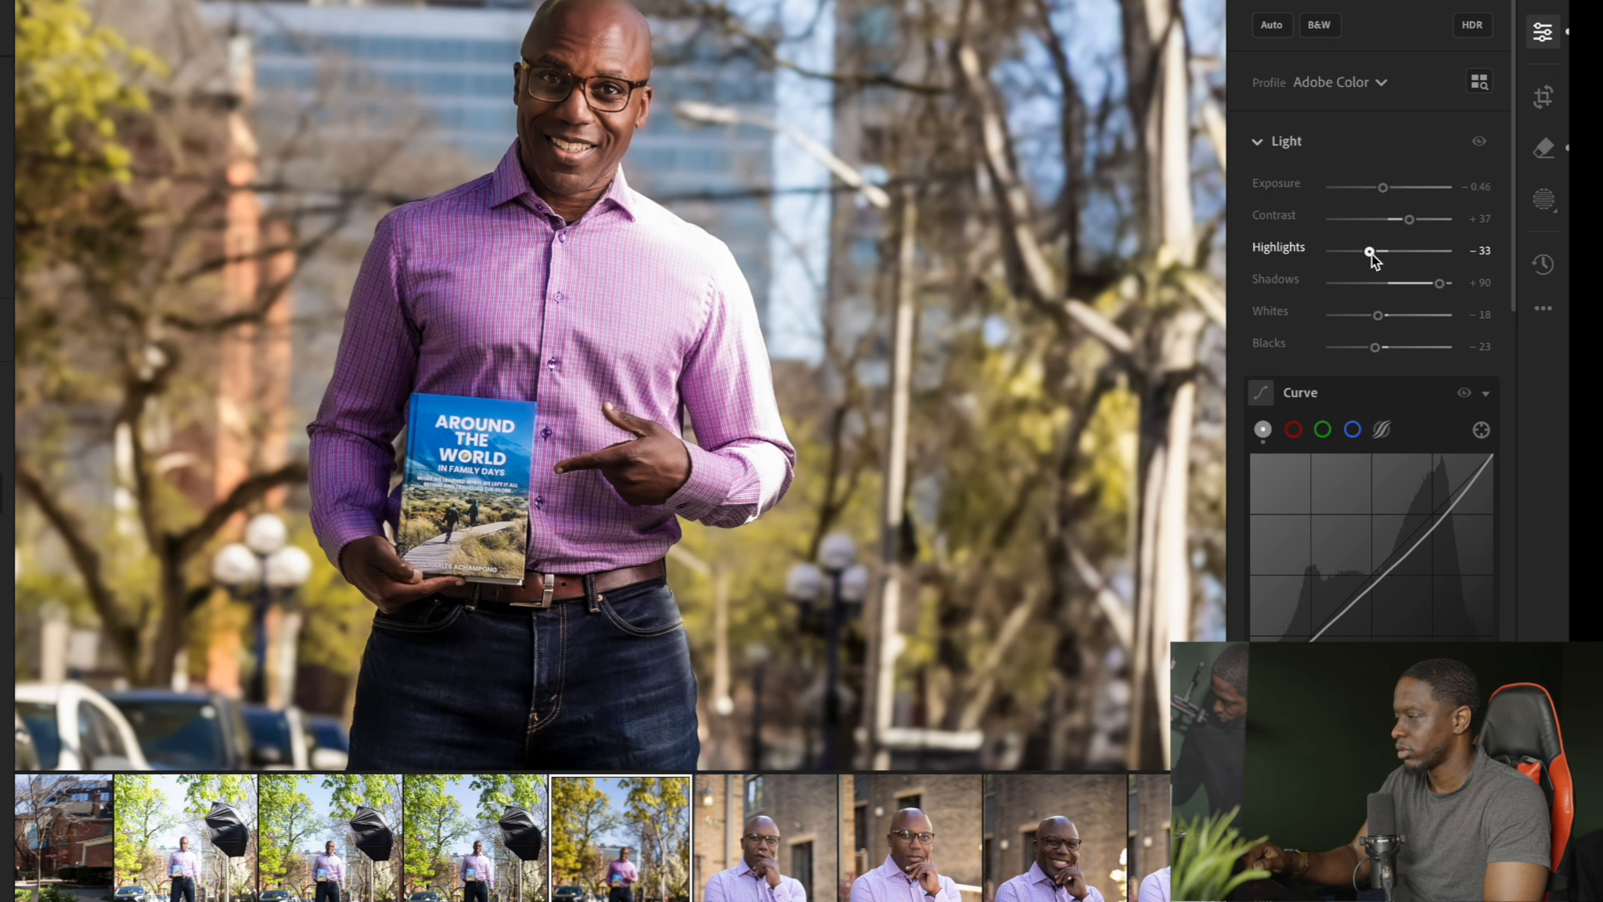
{"action": "left_click_drag", "start_coordinate": [1369, 251], "coordinate": [1338, 266]}
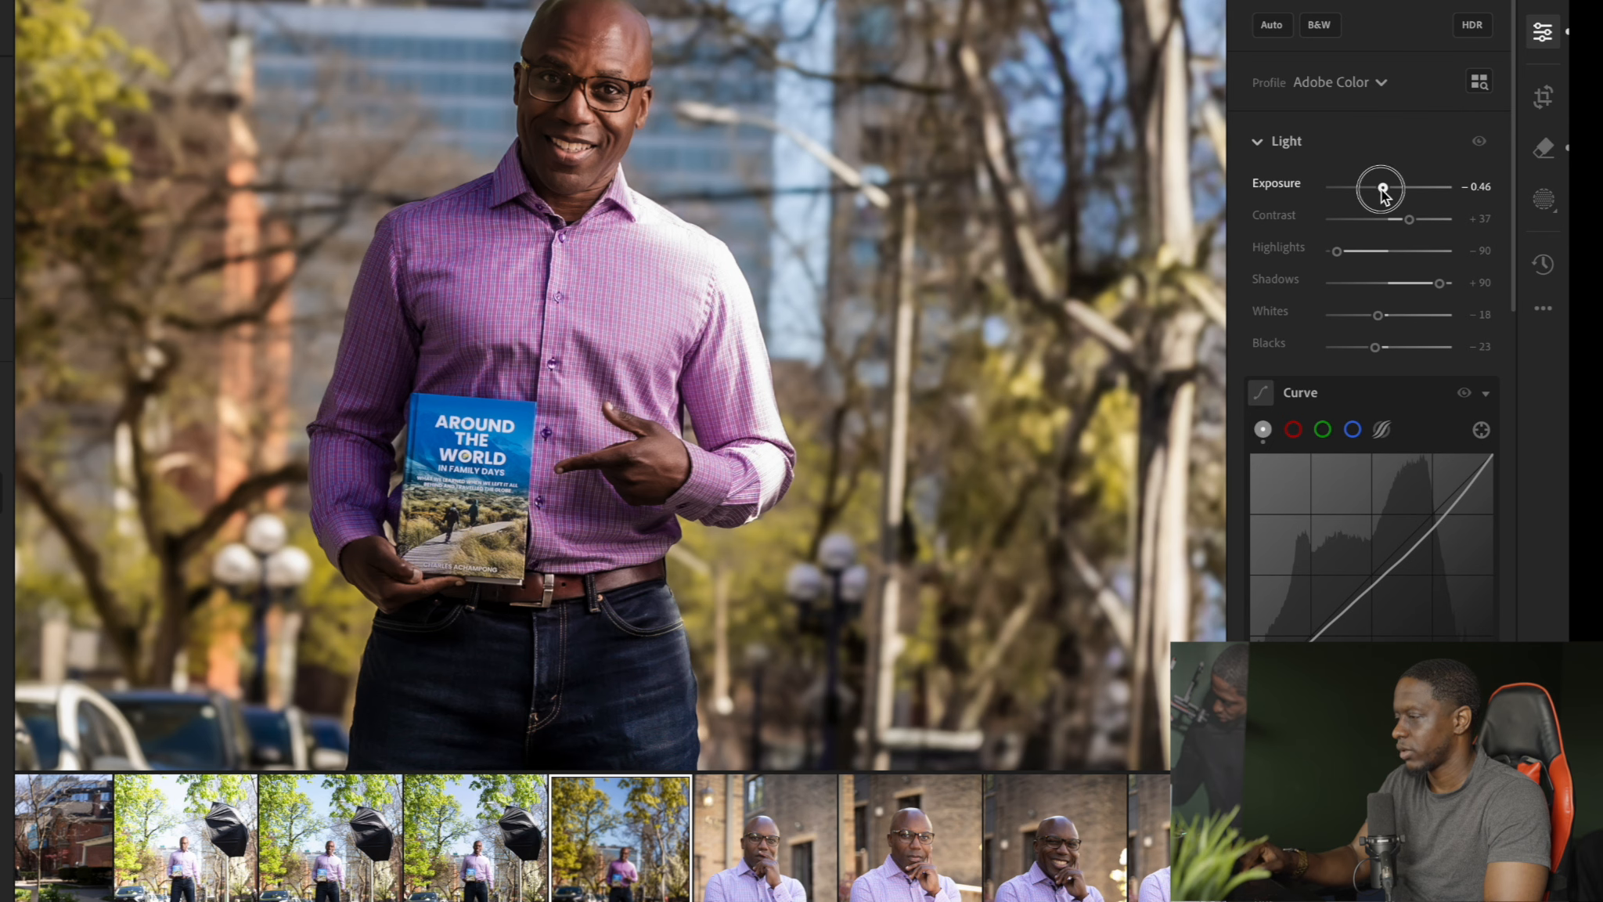
{"action": "left_click_drag", "start_coordinate": [1382, 189], "coordinate": [1384, 188]}
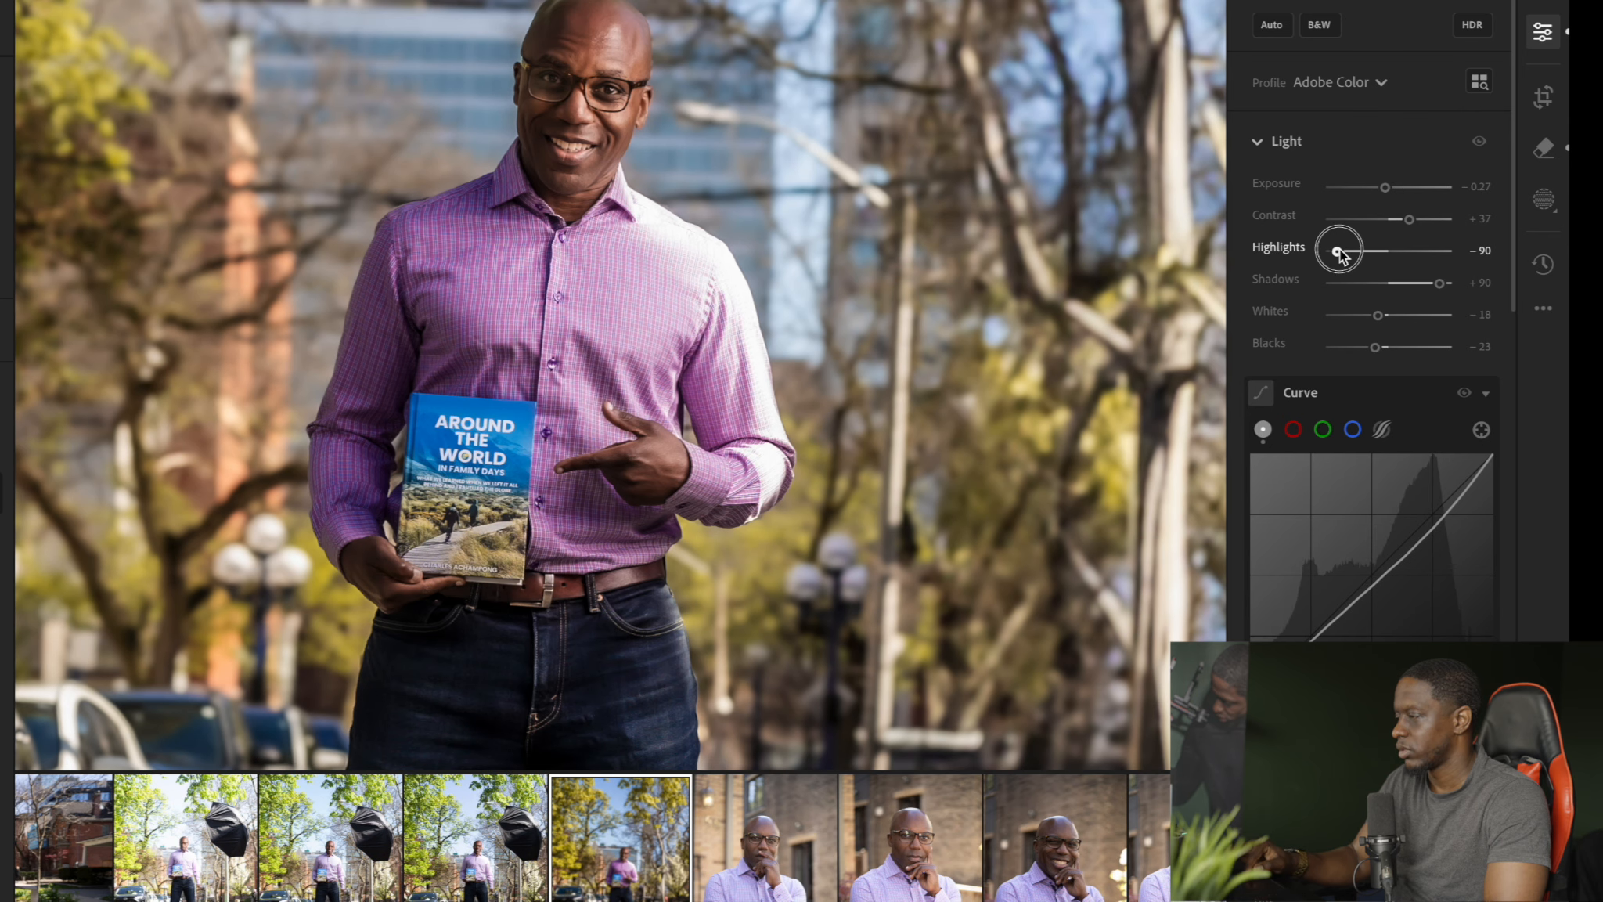
{"action": "left_click_drag", "start_coordinate": [1338, 252], "coordinate": [1341, 251]}
Compare the whole edited street photo with its original version twice, ending on the edited version
{"action": "left_click", "coordinate": [743, 304]}
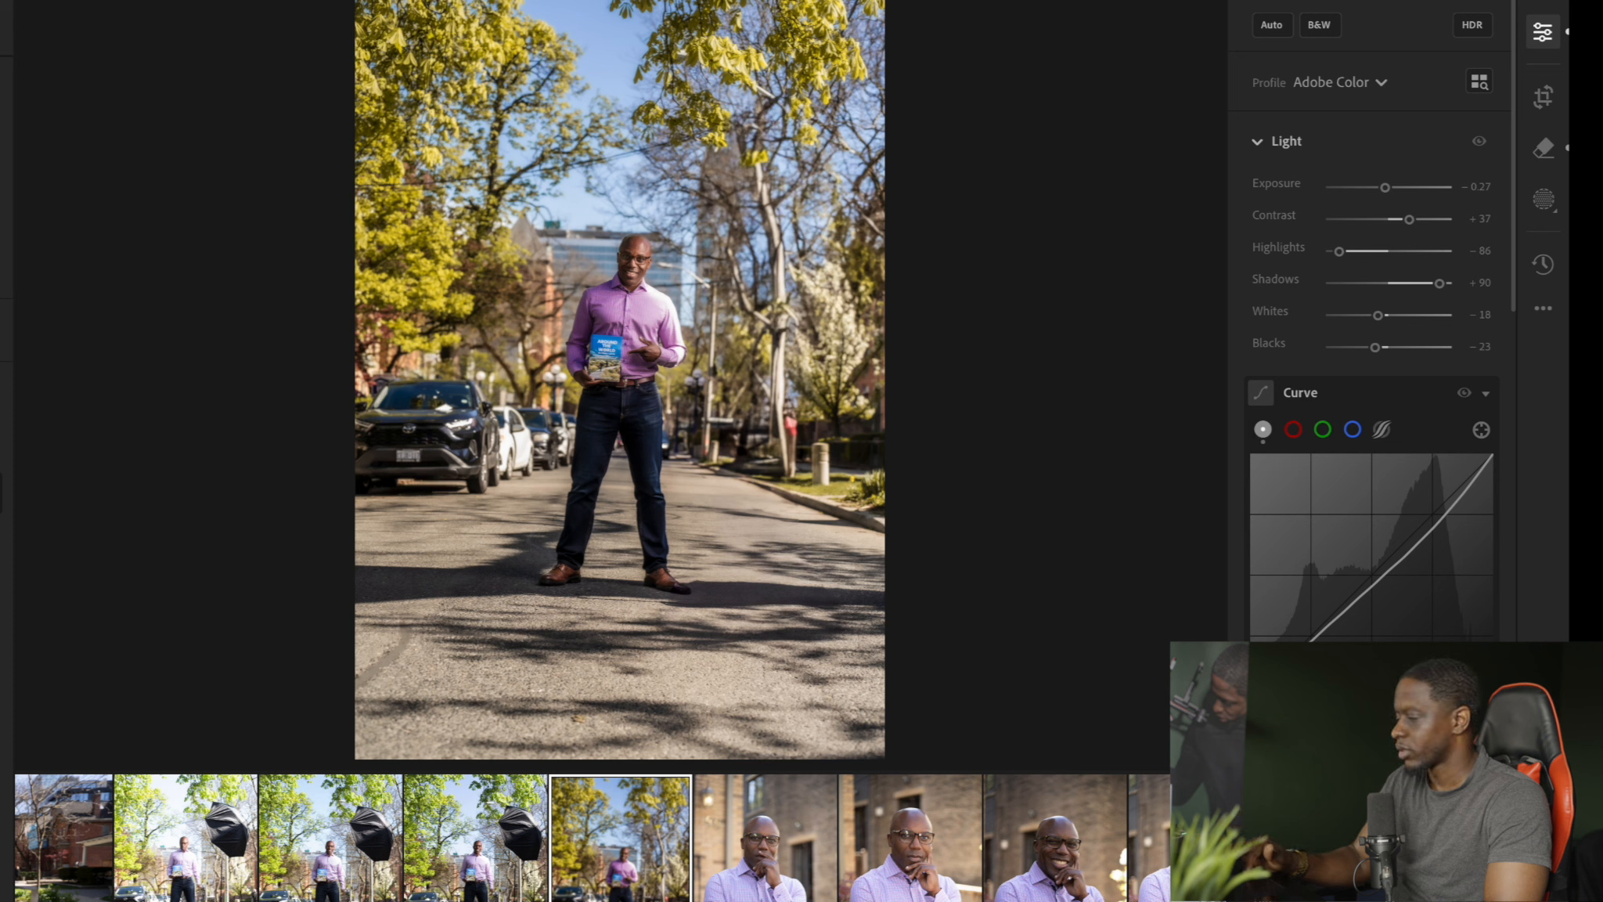
{"action": "key", "text": "backslash"}
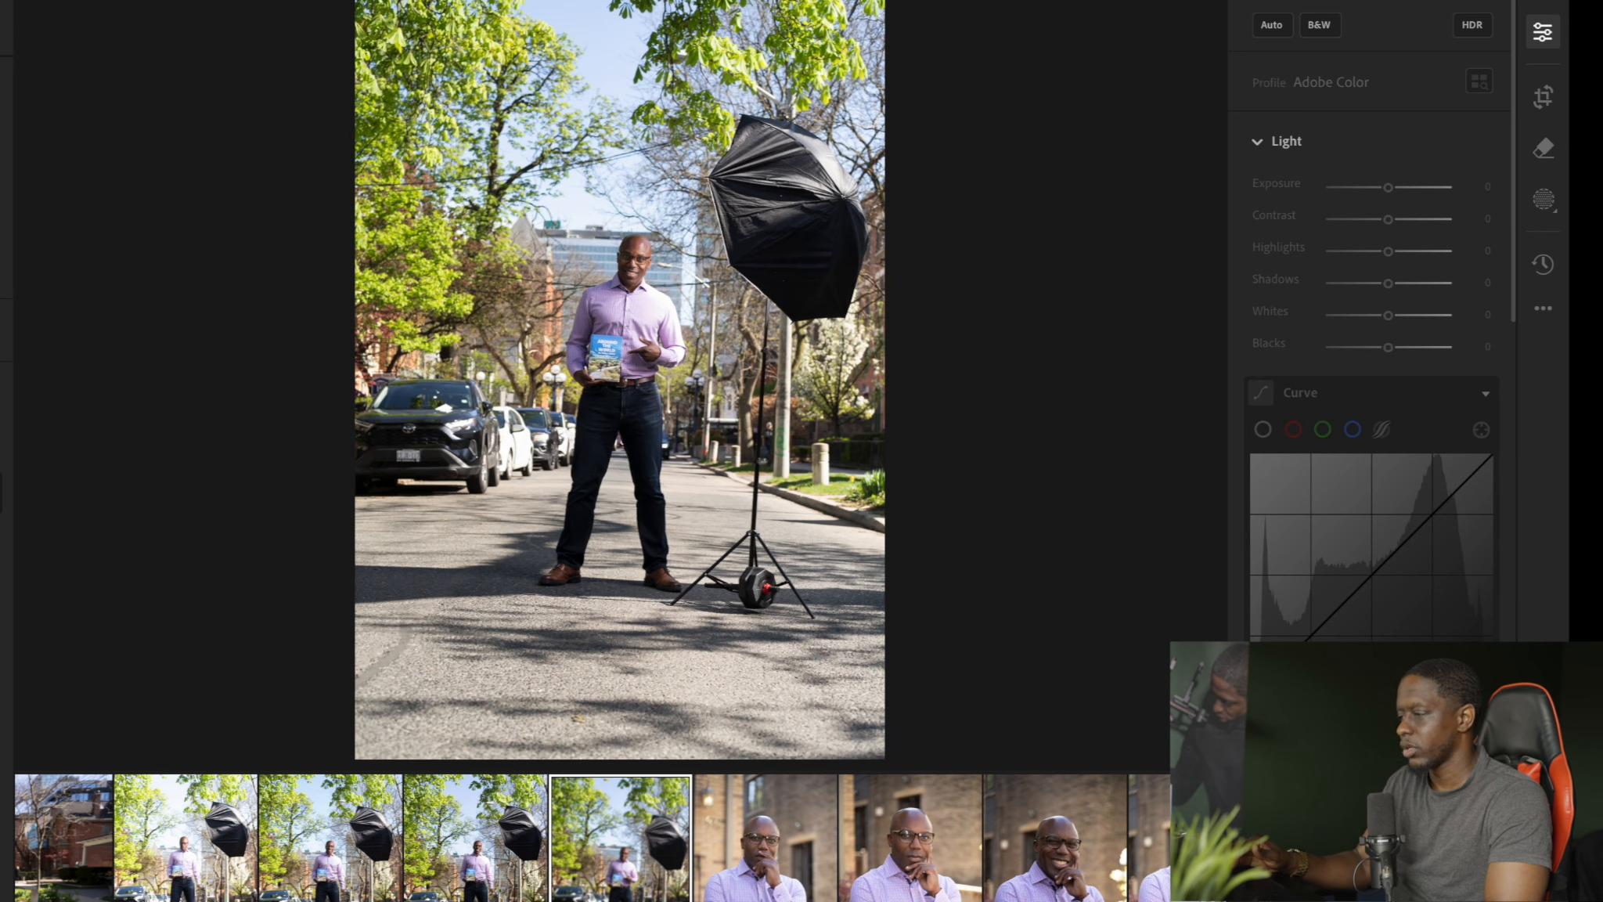
{"action": "key", "text": "backslash"}
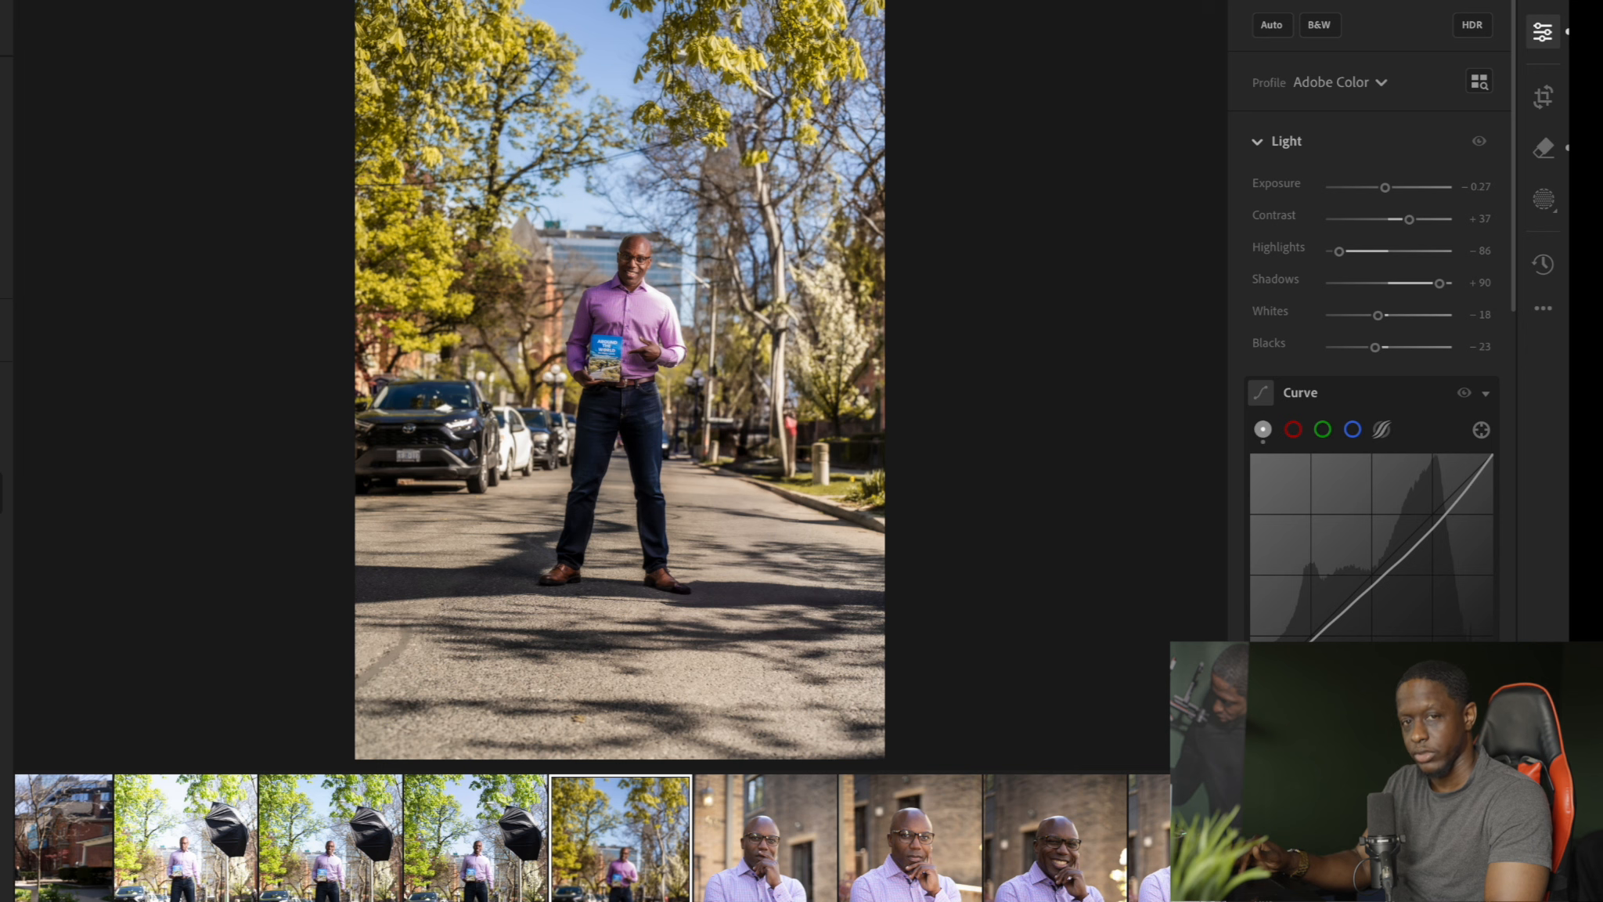
{"action": "key", "text": "backslash"}
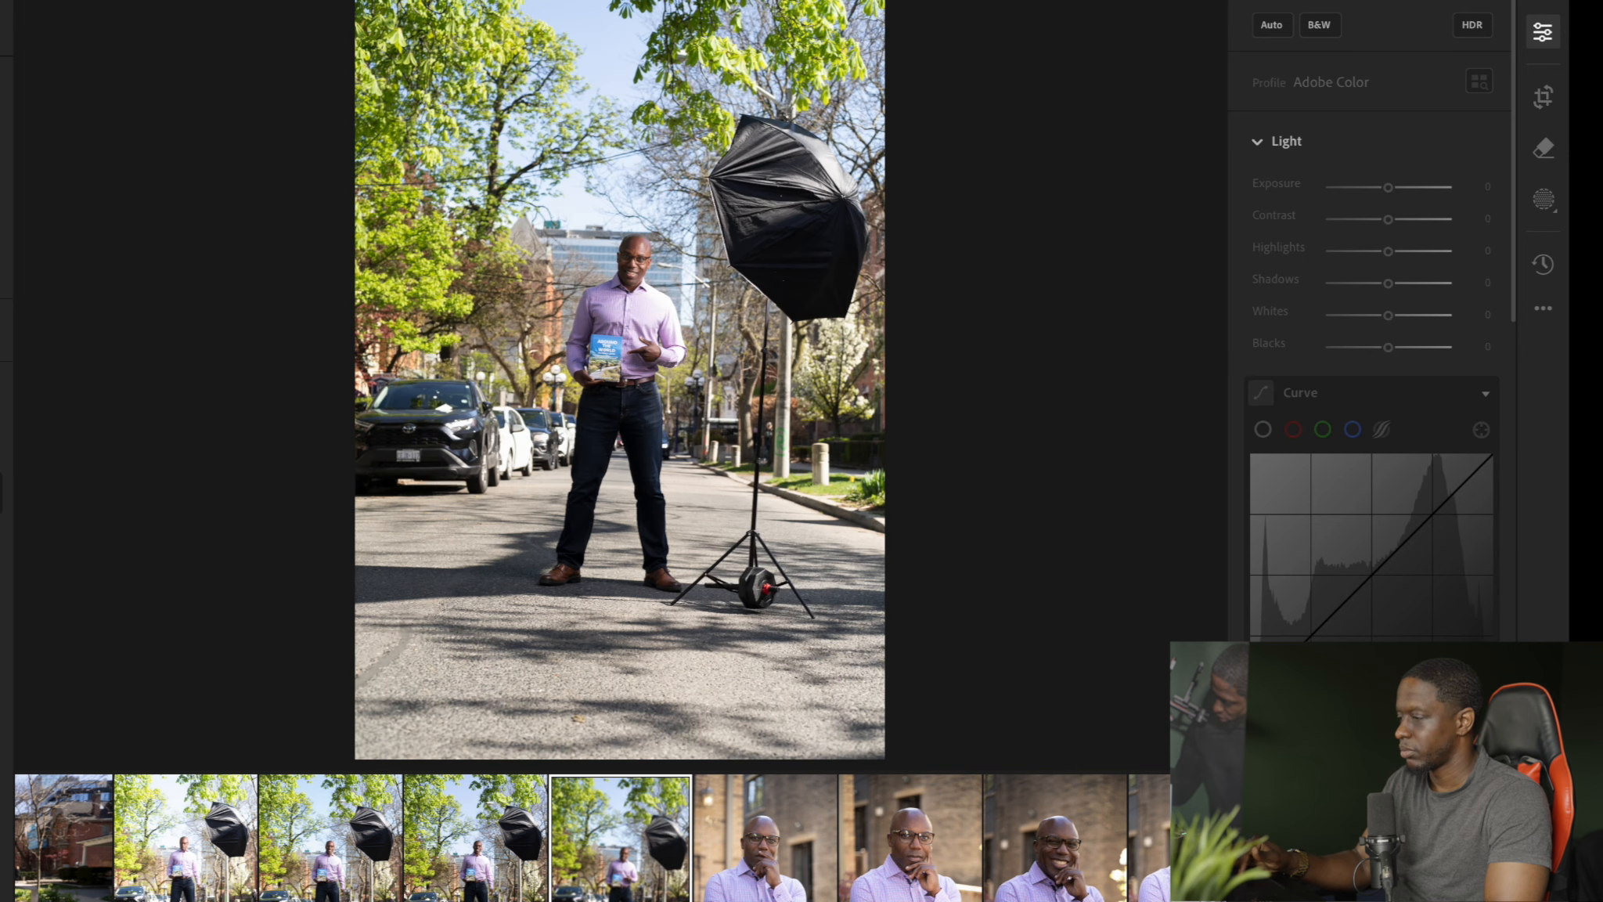
{"action": "key", "text": "backslash"}
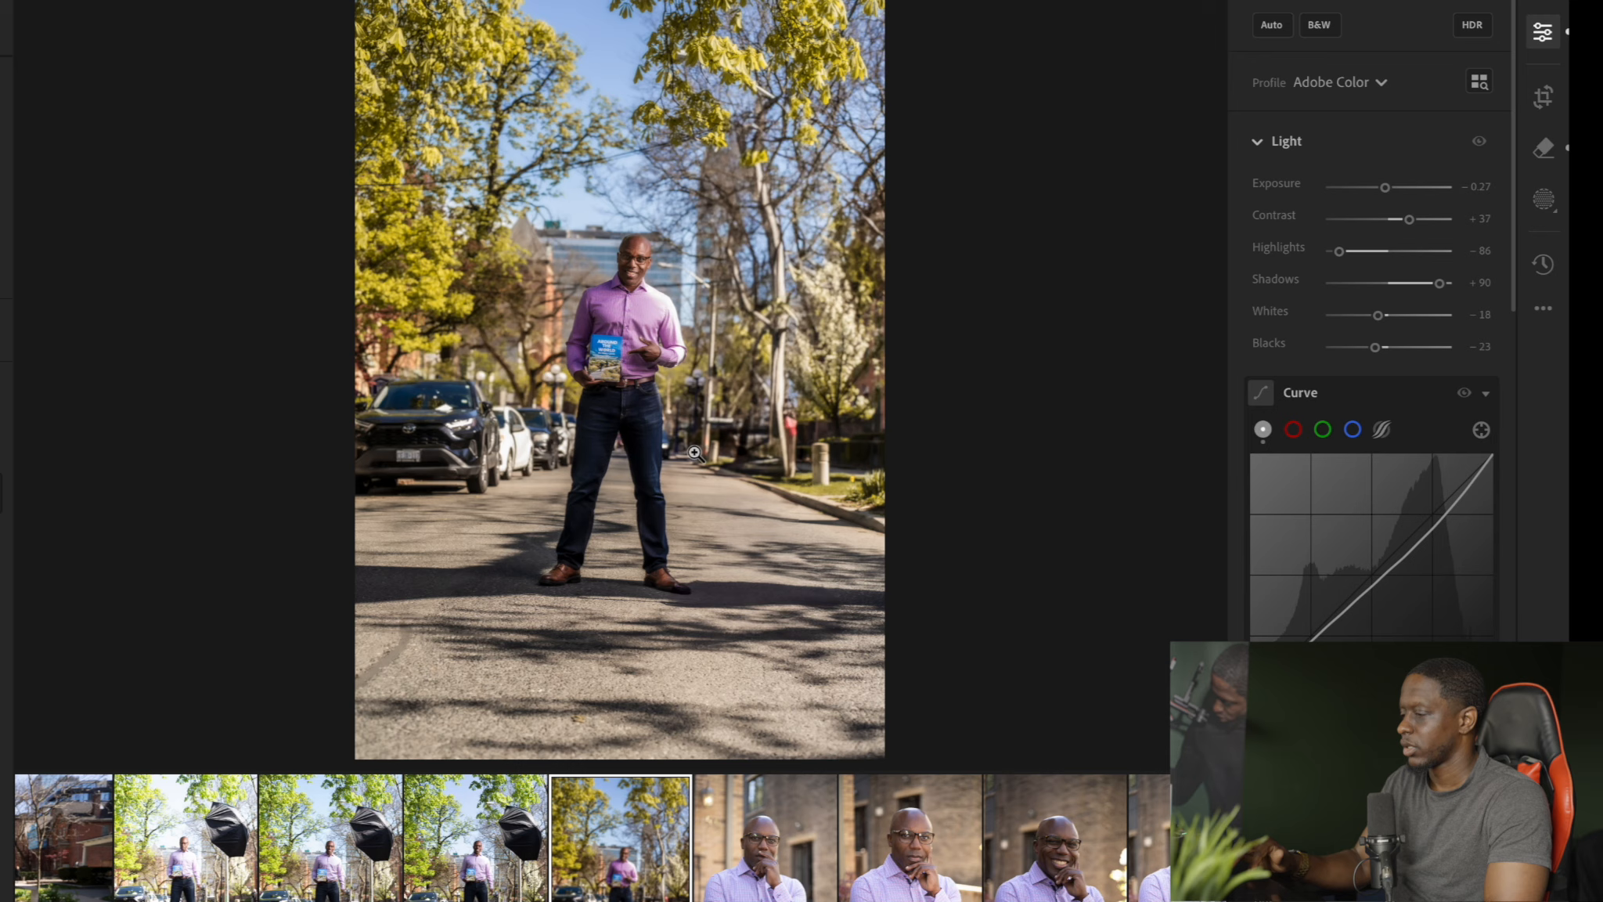
Open the full-length portrait of the man in the grey blazer standing with one foot on the wooden beam
{"action": "scroll", "coordinate": [562, 891], "scroll_direction": "down", "scroll_amount": 15}
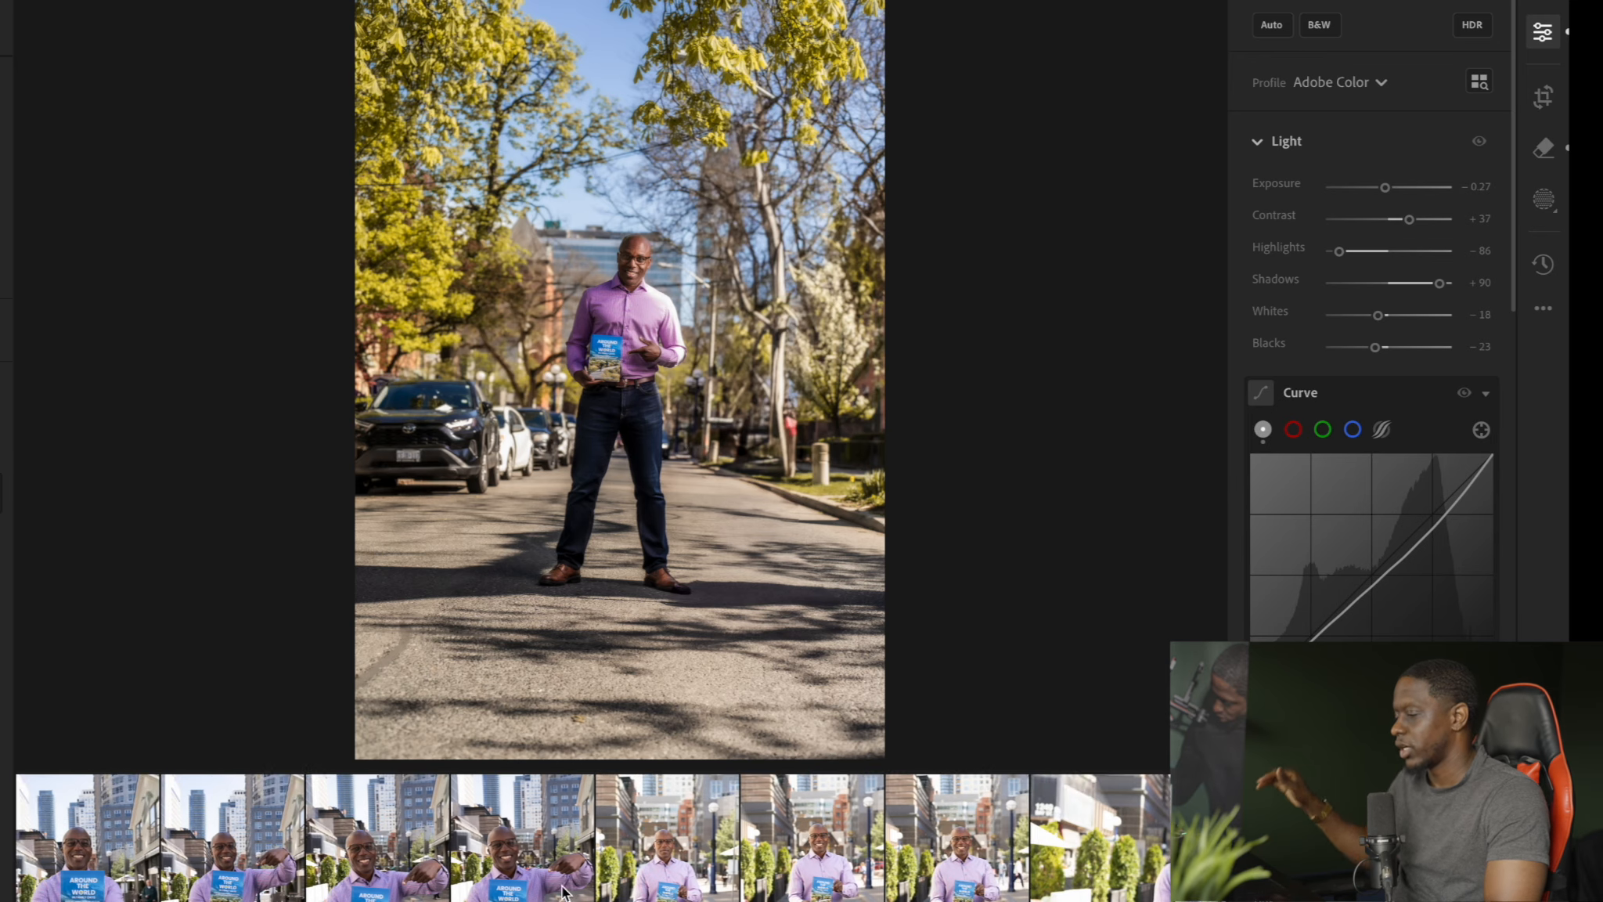
{"action": "scroll", "coordinate": [562, 890], "scroll_direction": "down", "scroll_amount": 15}
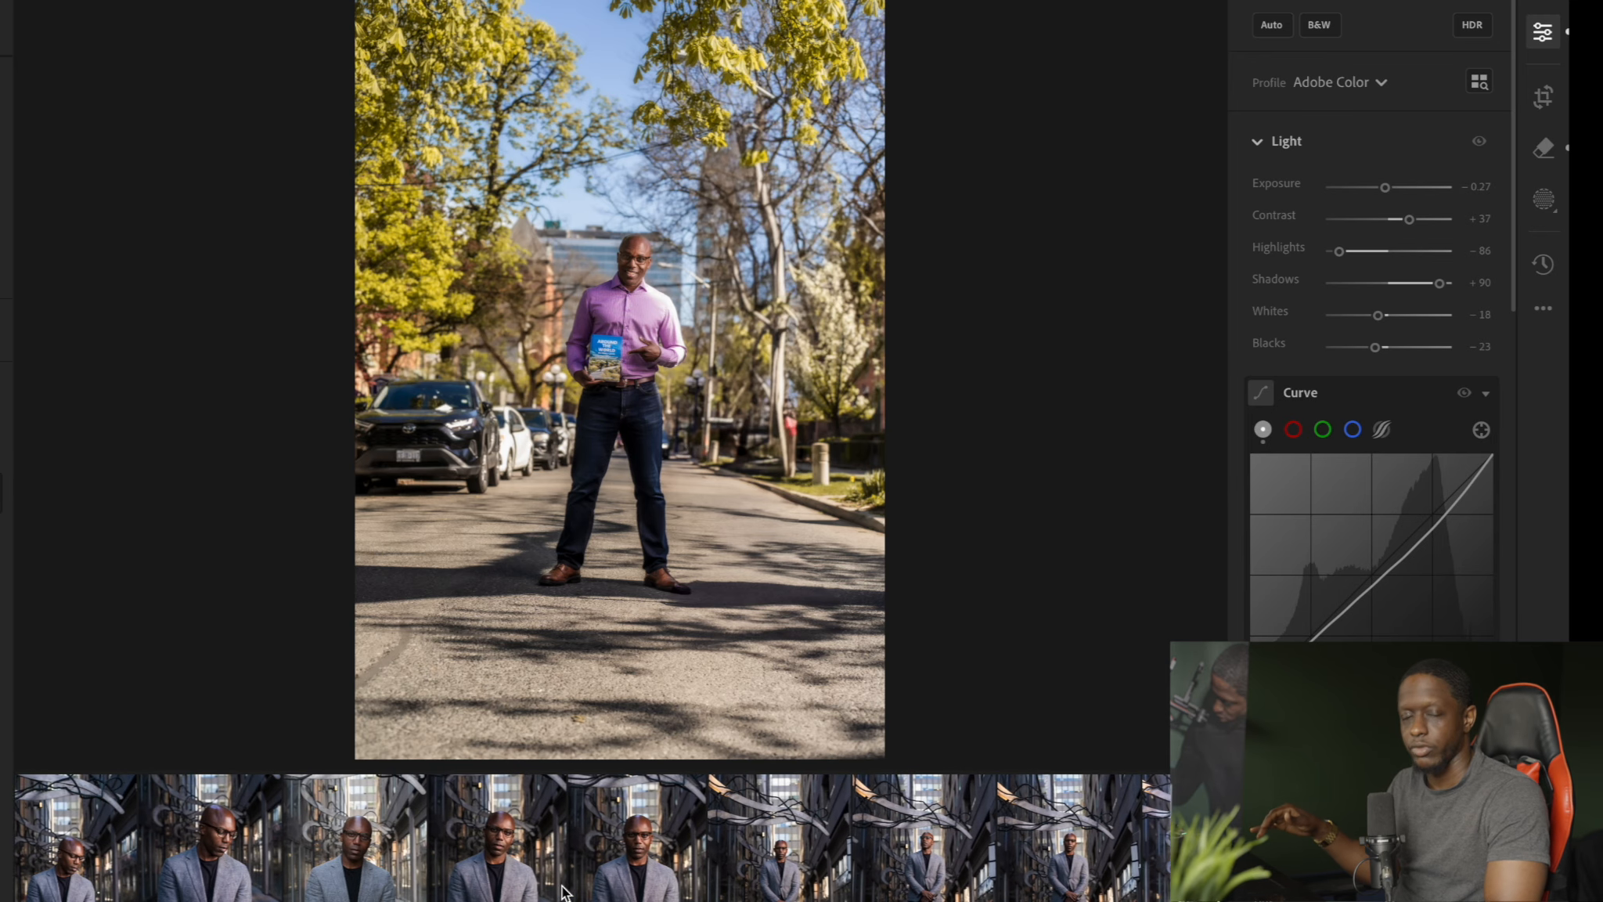
{"action": "scroll", "coordinate": [563, 890], "scroll_direction": "down", "scroll_amount": 15}
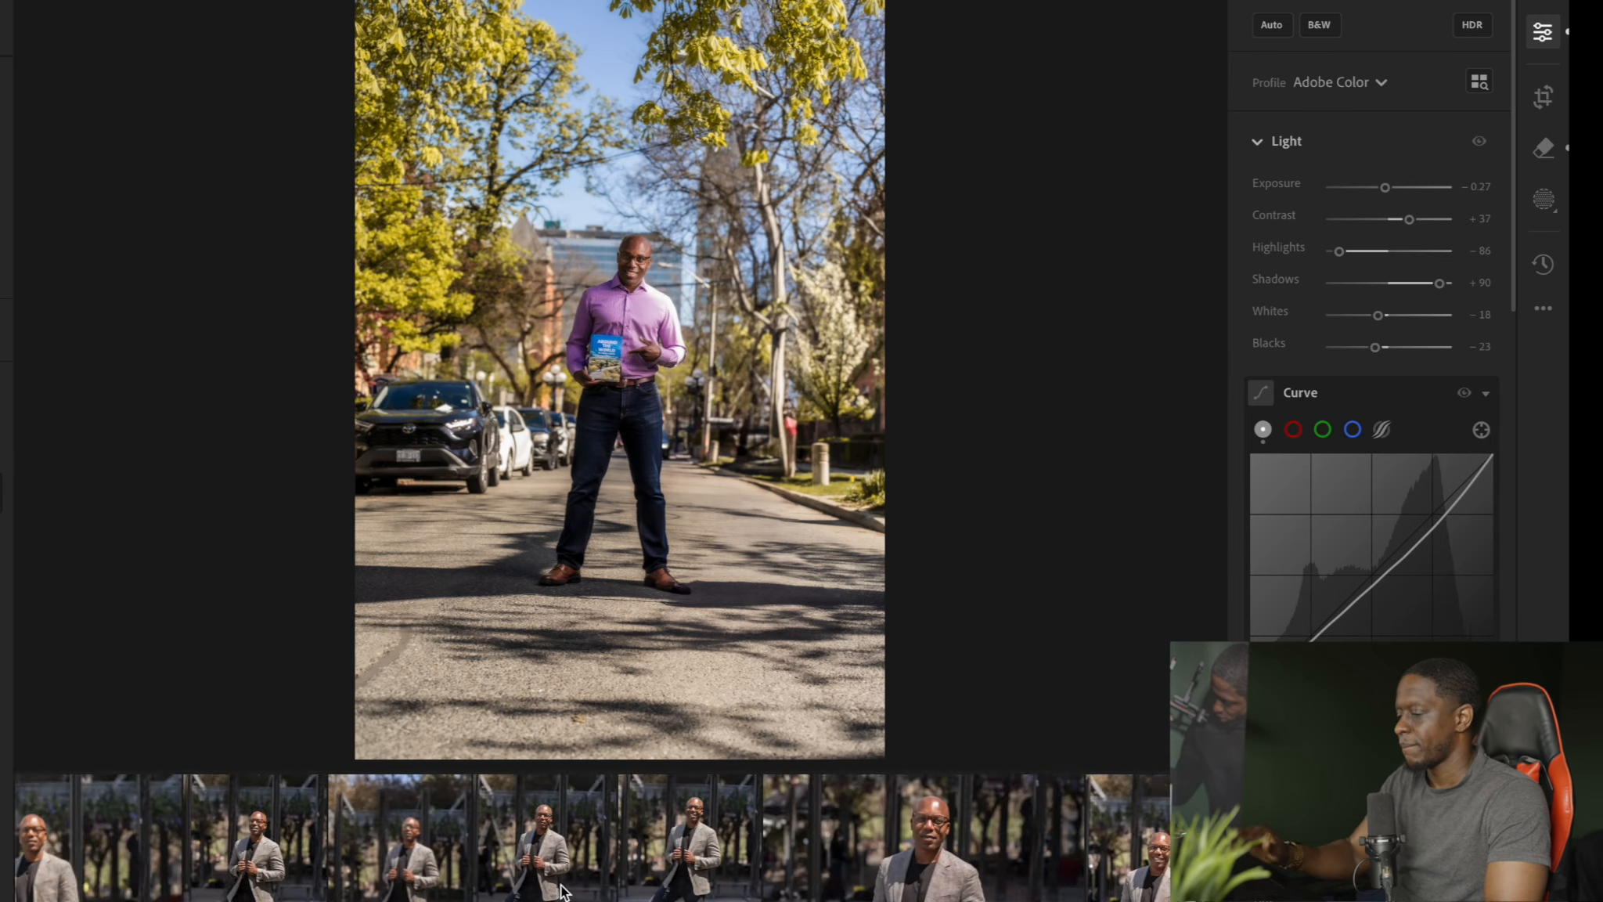
{"action": "scroll", "coordinate": [562, 890], "scroll_direction": "down", "scroll_amount": 10}
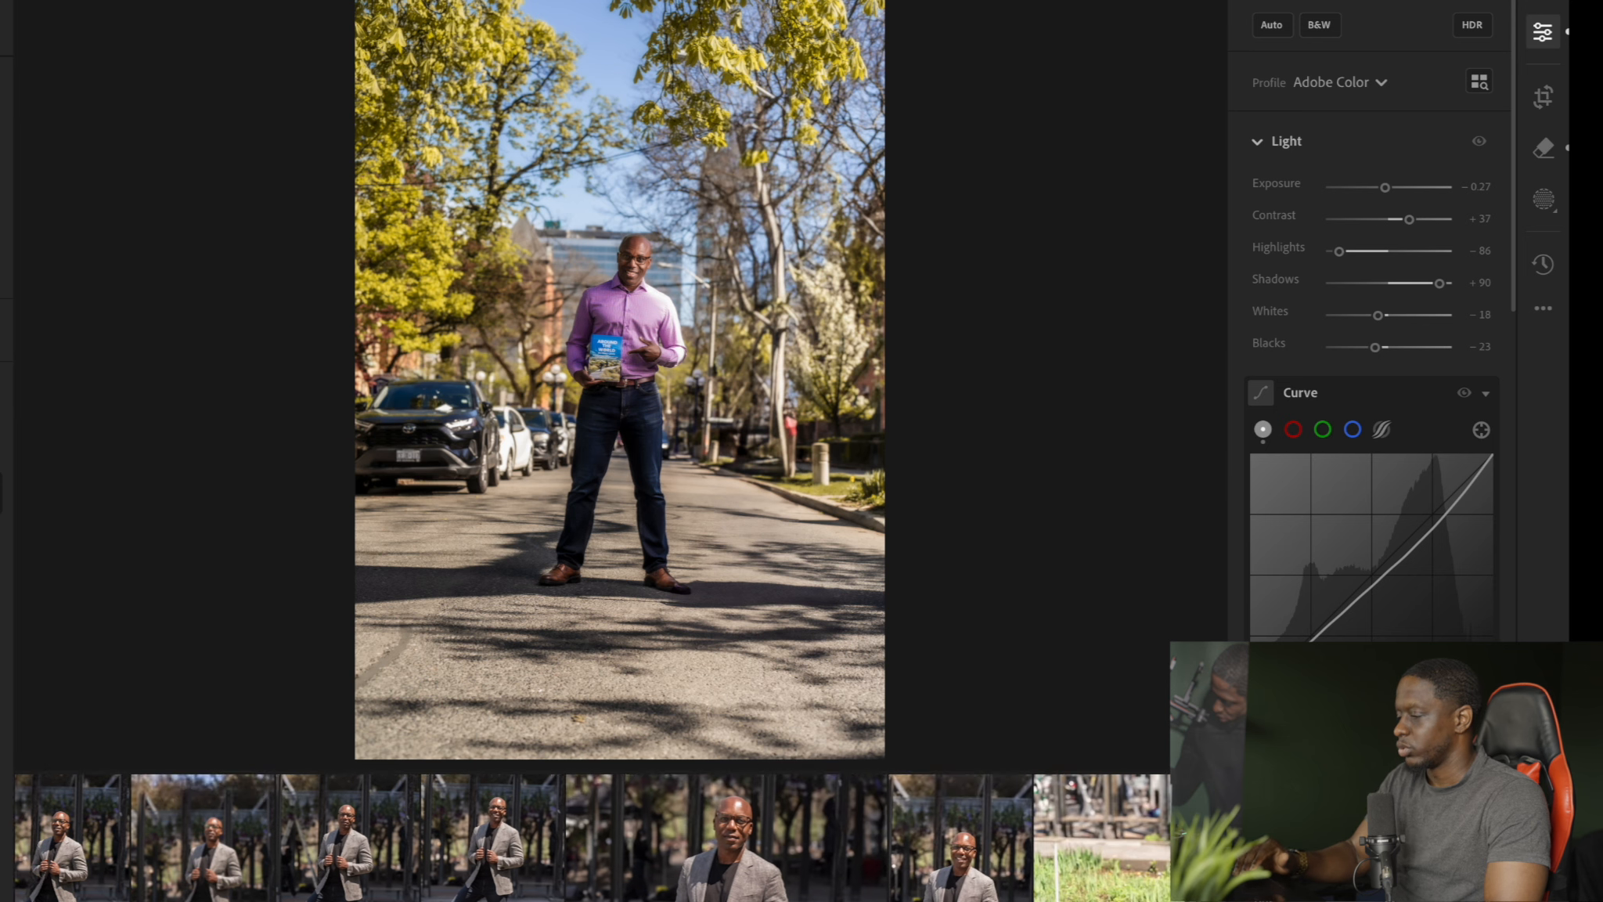
{"action": "left_click", "coordinate": [832, 895]}
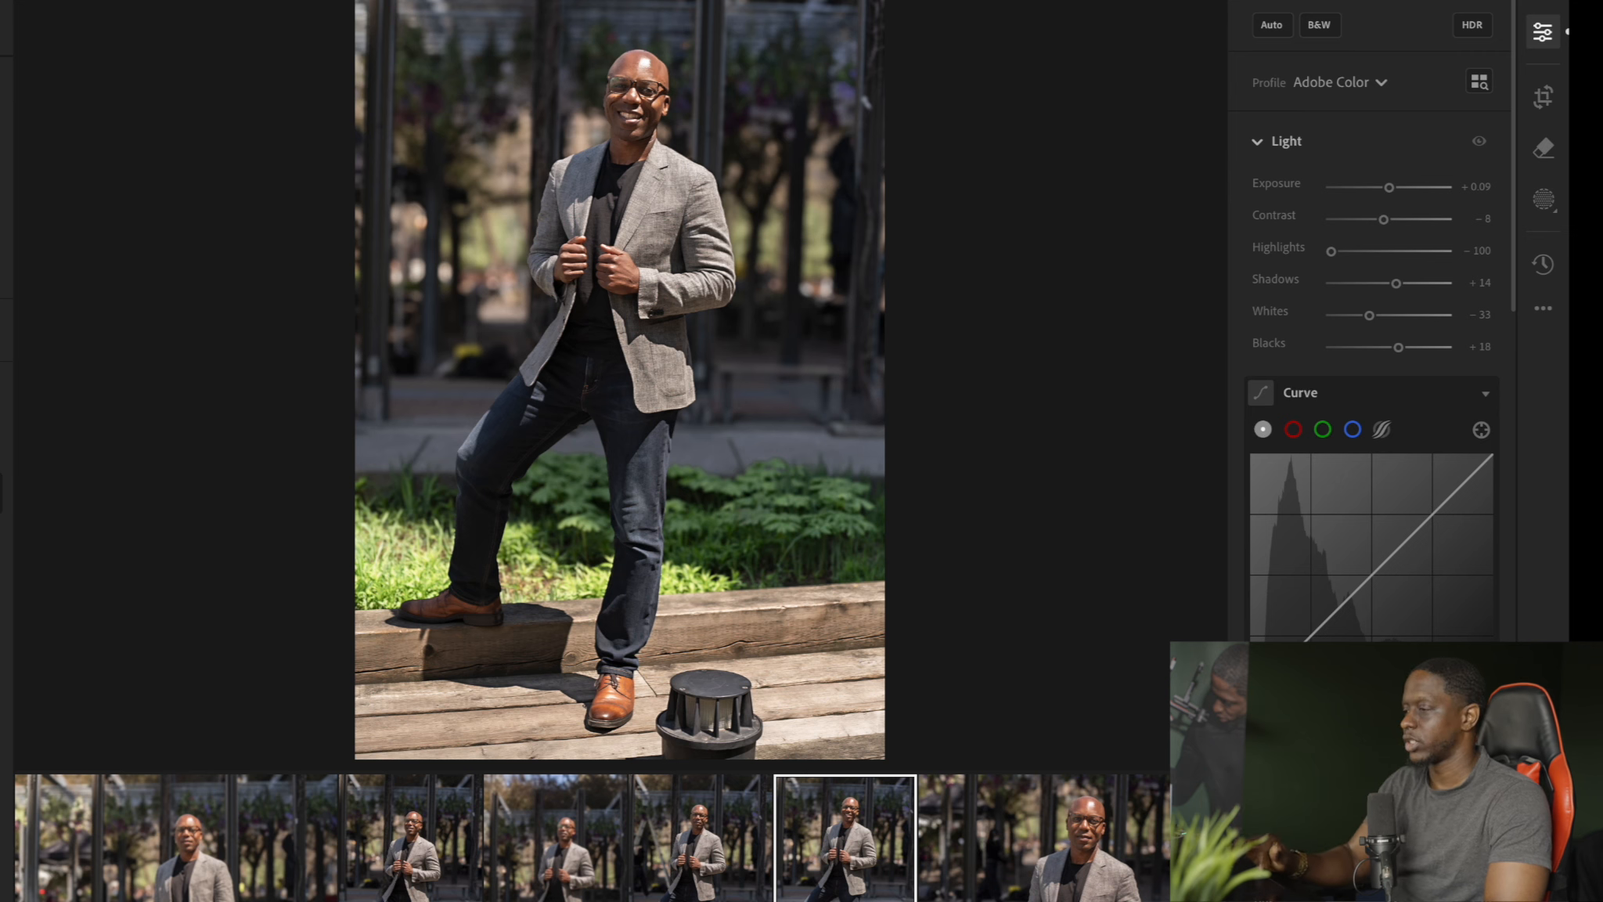
Examine the man's face and blazer up close, check the whole picture, and browse the portraits that follow it
{"action": "left_click", "coordinate": [637, 144]}
{"action": "left_click_drag", "start_coordinate": [637, 118], "coordinate": [679, 386]}
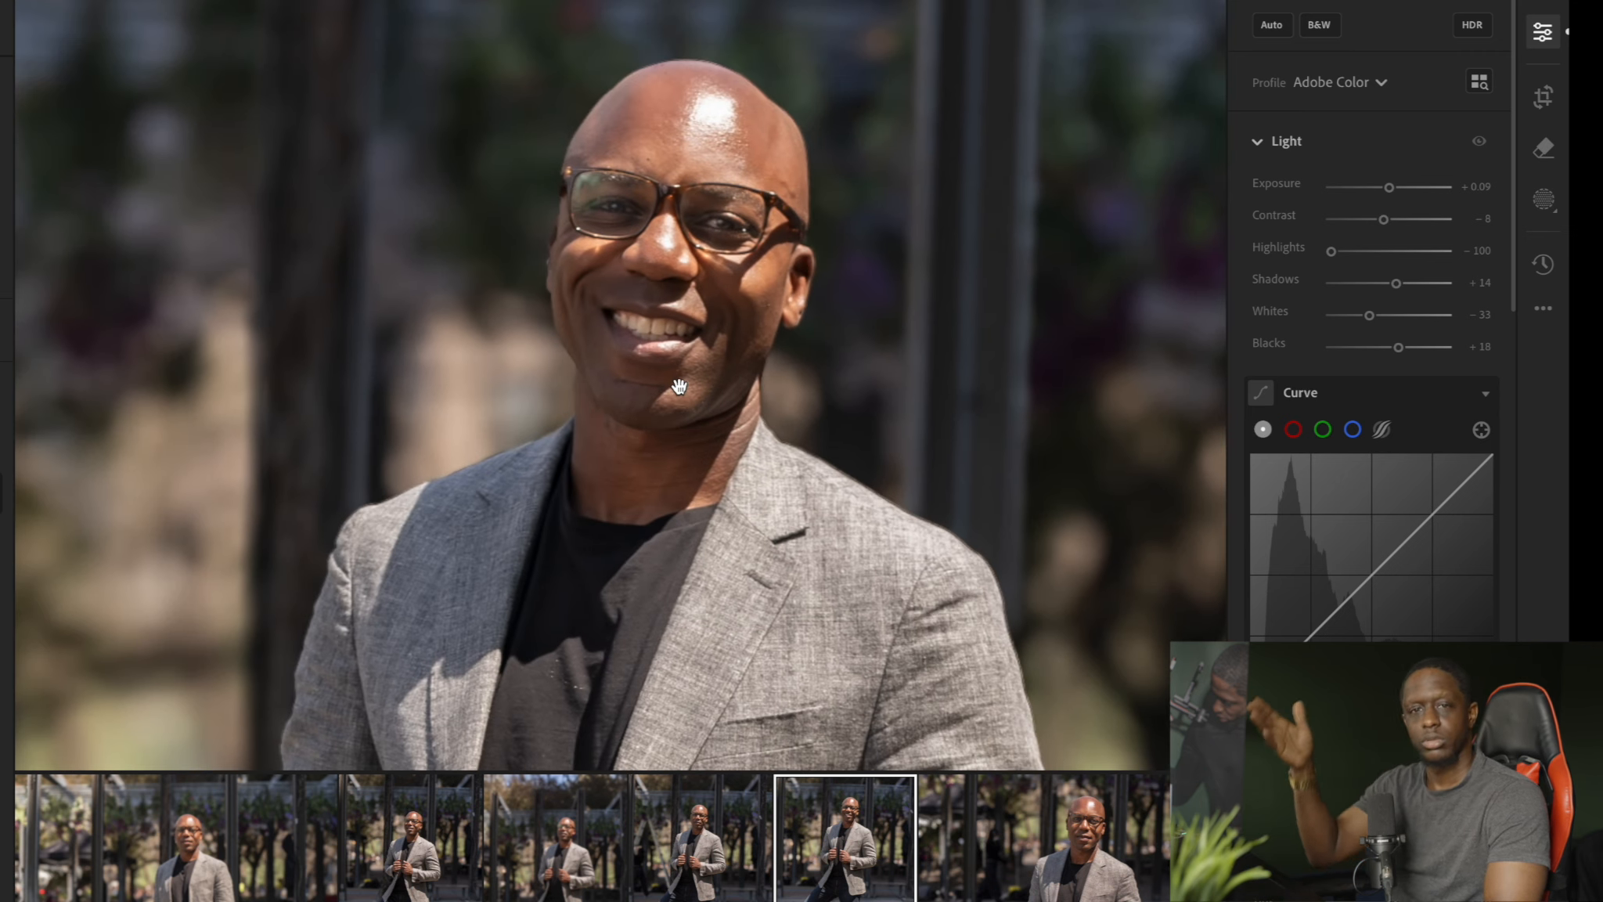
{"action": "left_click", "coordinate": [679, 386]}
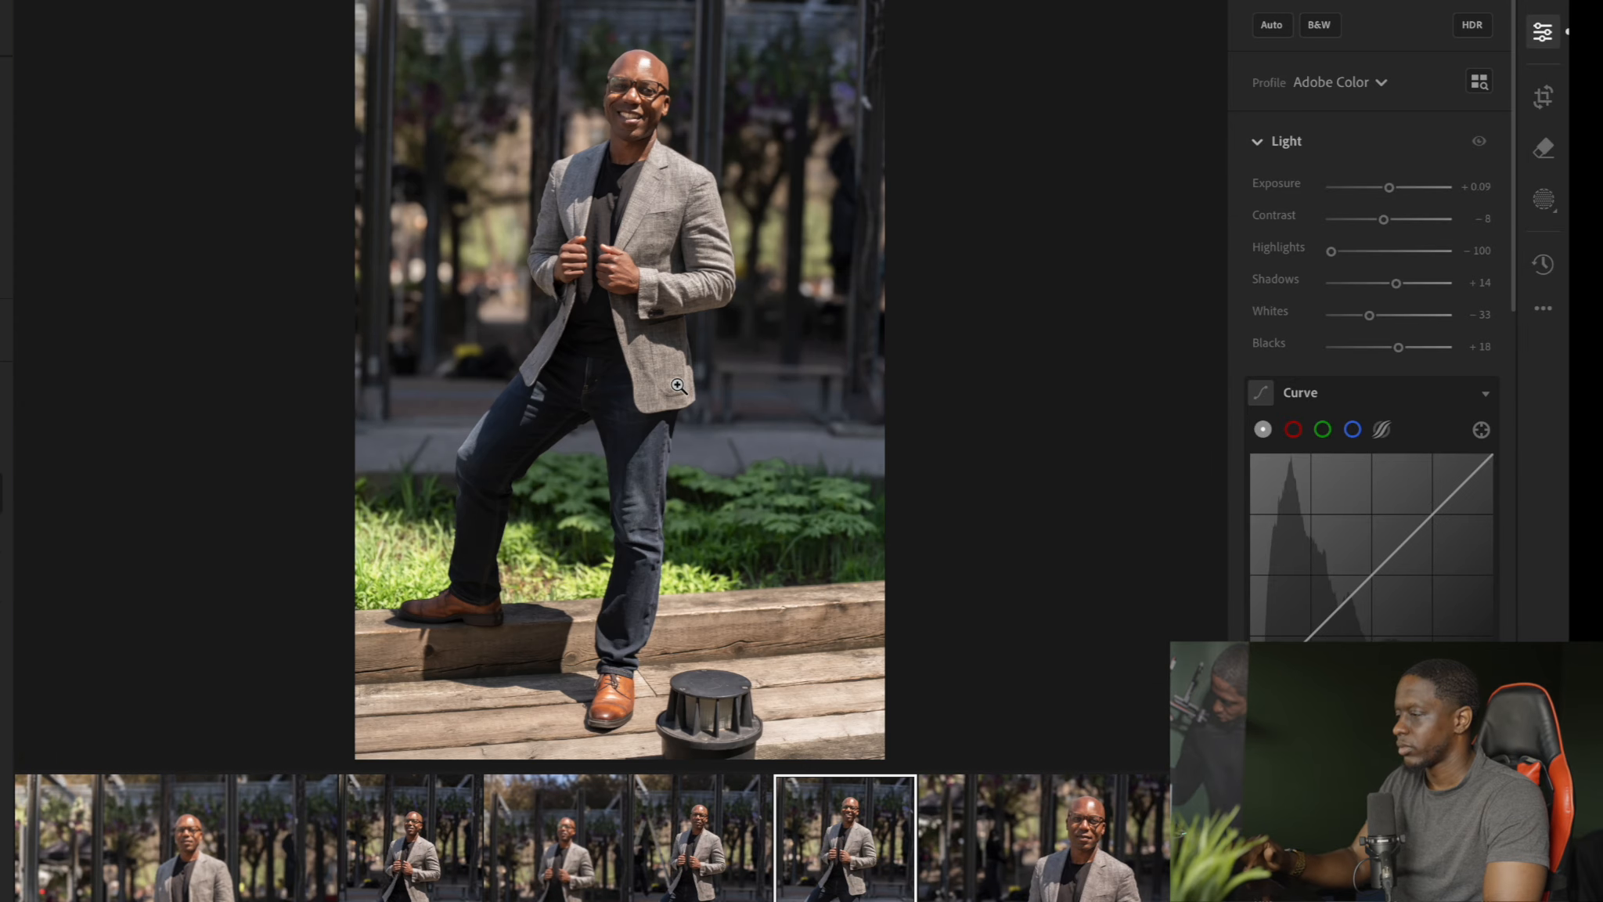
{"action": "scroll", "coordinate": [593, 838], "scroll_direction": "right", "scroll_amount": 12}
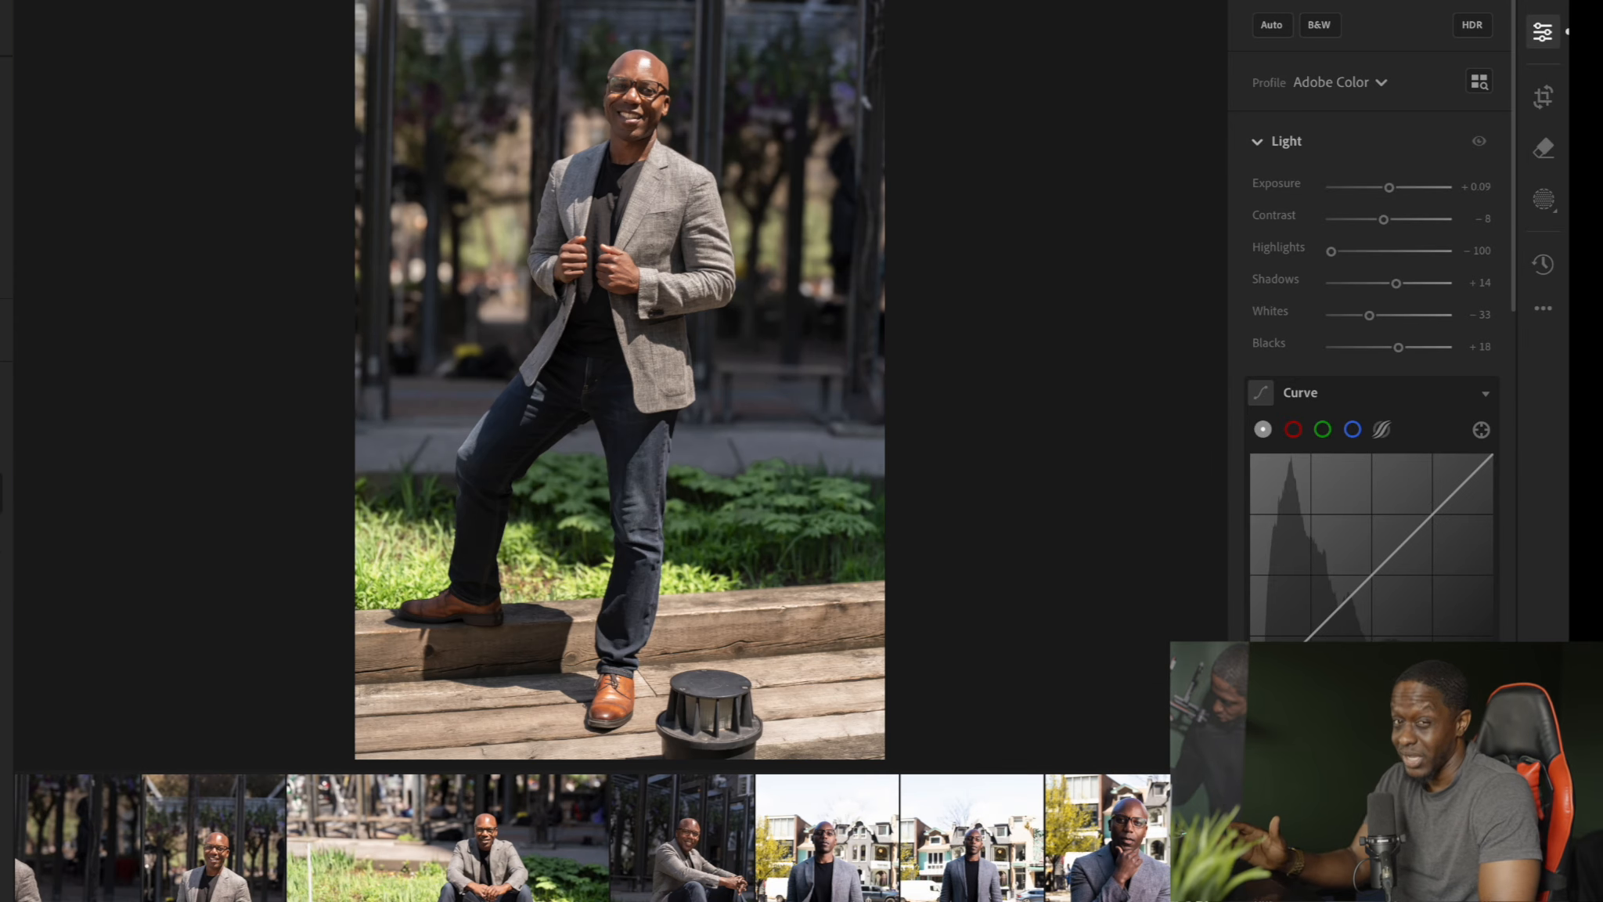
{"action": "scroll", "coordinate": [593, 837], "scroll_direction": "right", "scroll_amount": 4}
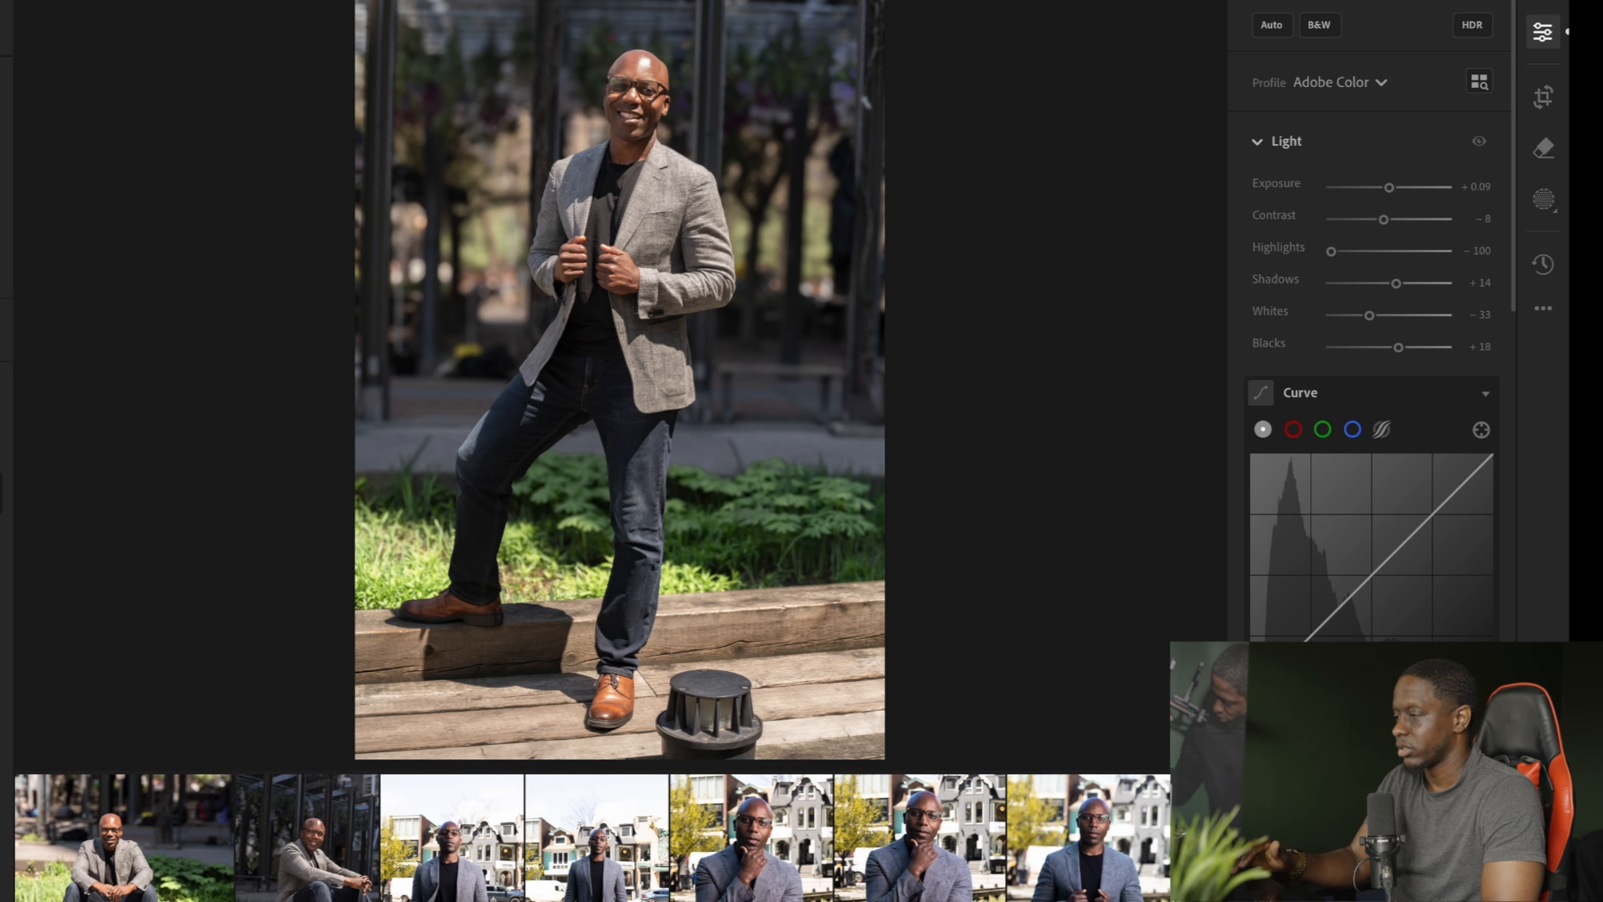